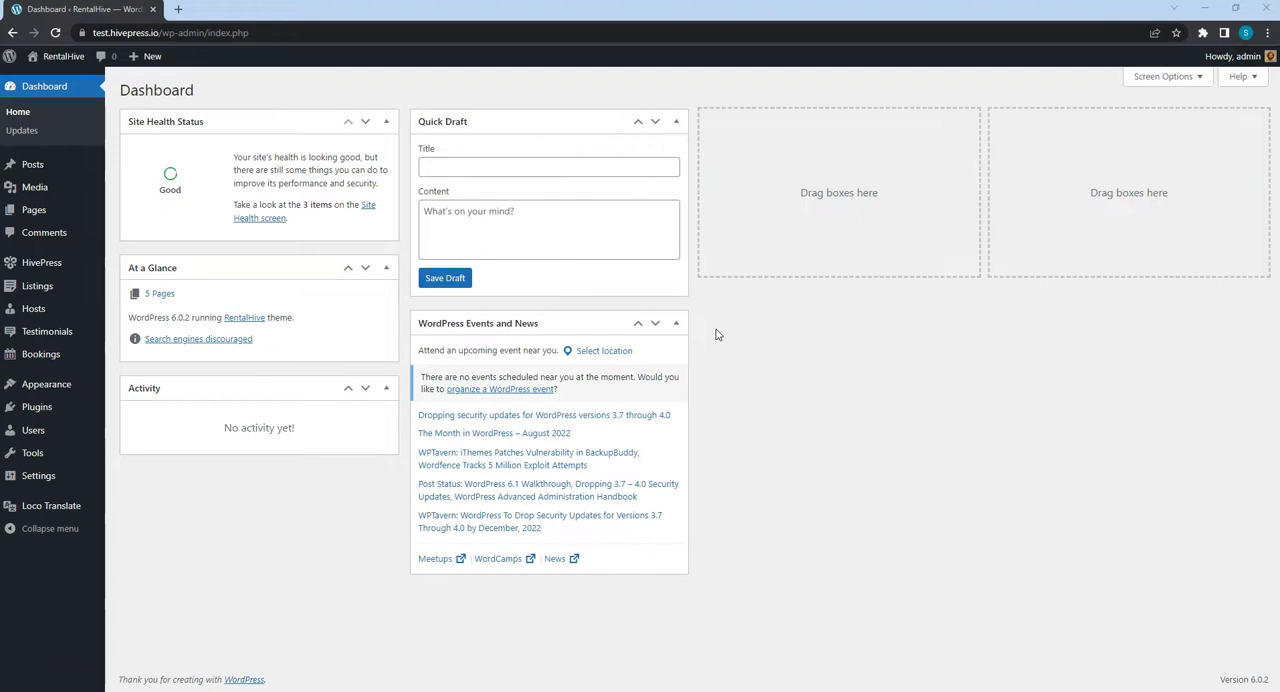
- Open the site's homepage, look through its sections and start customizing the theme
{"action": "left_click", "coordinate": [66, 62]}
{"action": "scroll", "coordinate": [107, 83], "scroll_direction": "down", "scroll_amount": 2}
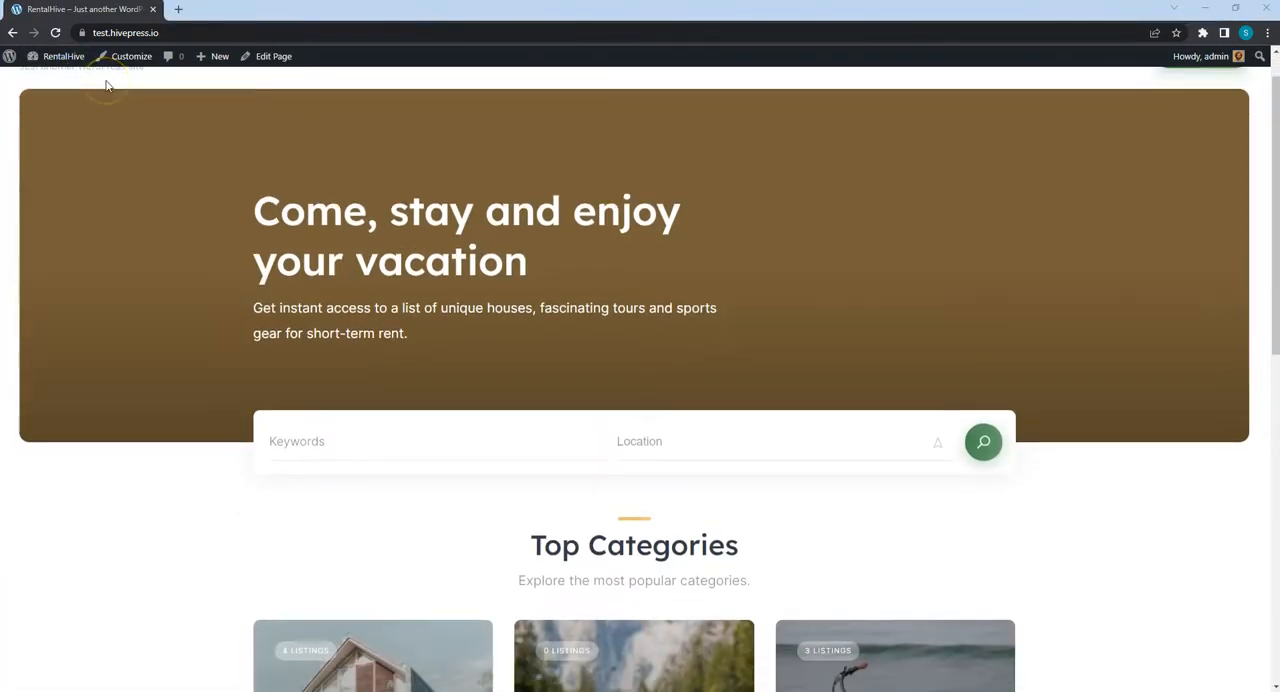
{"action": "scroll", "coordinate": [107, 86], "scroll_direction": "down", "scroll_amount": 6}
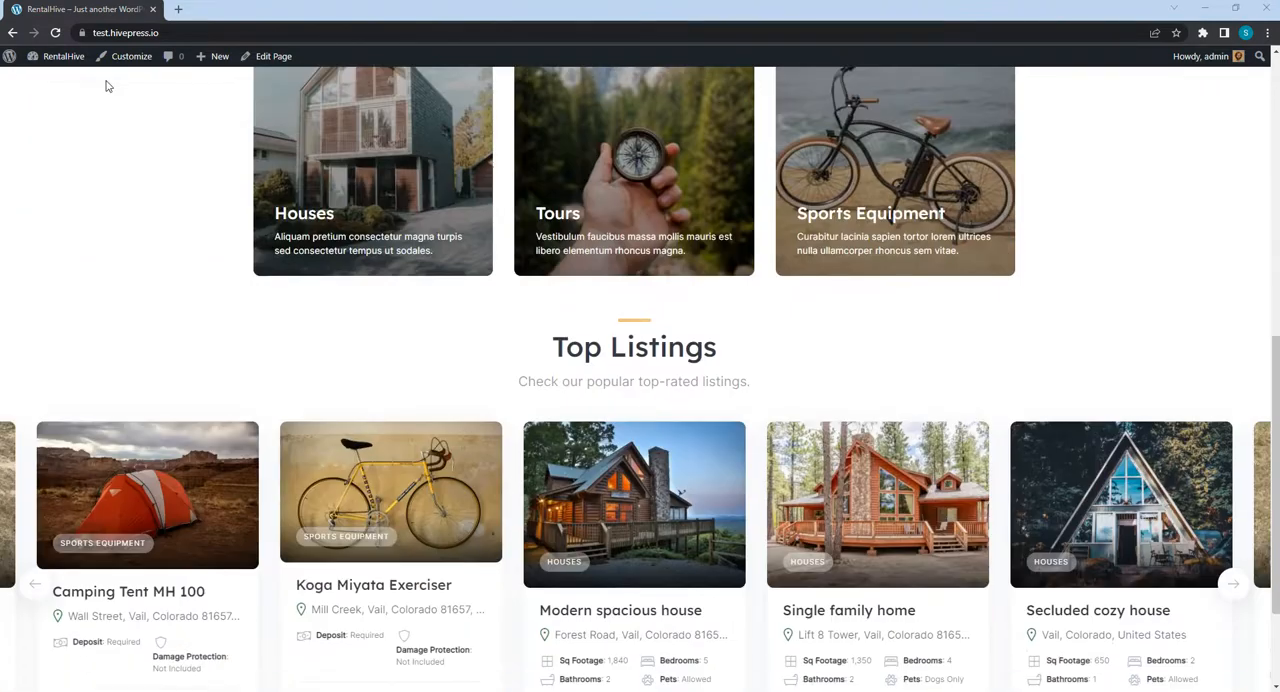
{"action": "scroll", "coordinate": [107, 86], "scroll_direction": "down", "scroll_amount": 1}
{"action": "scroll", "coordinate": [107, 86], "scroll_direction": "up", "scroll_amount": 8}
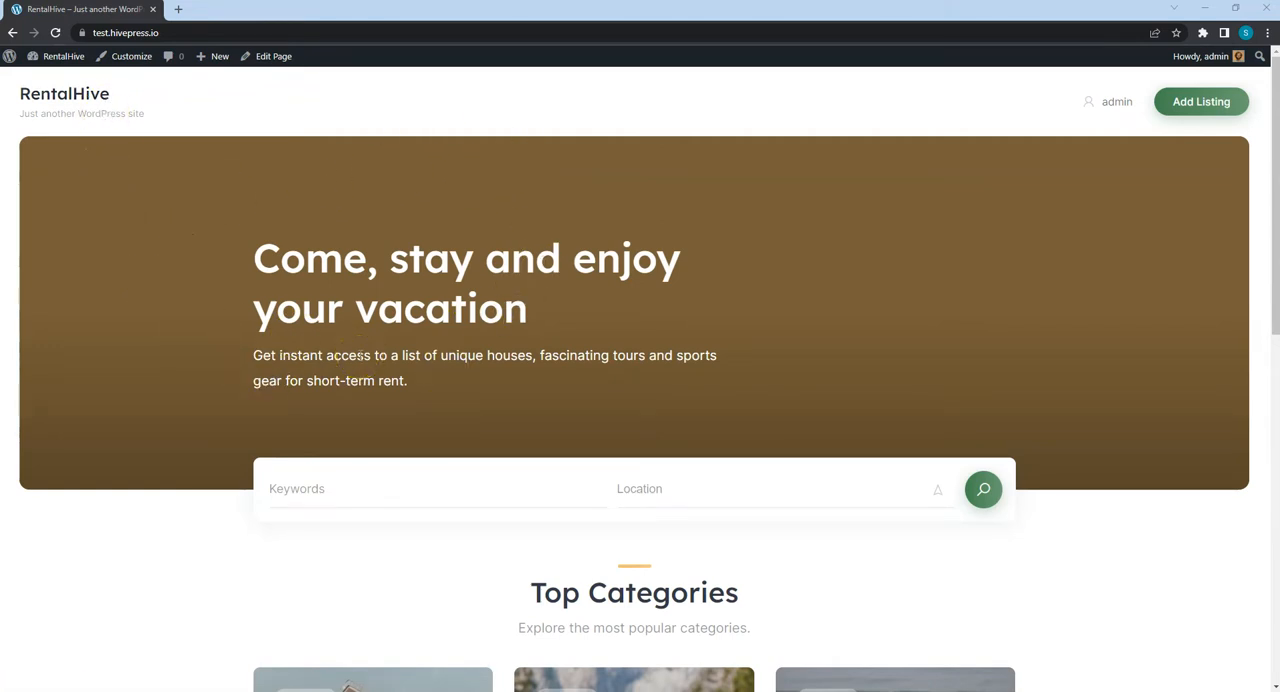
{"action": "left_click", "coordinate": [140, 60]}
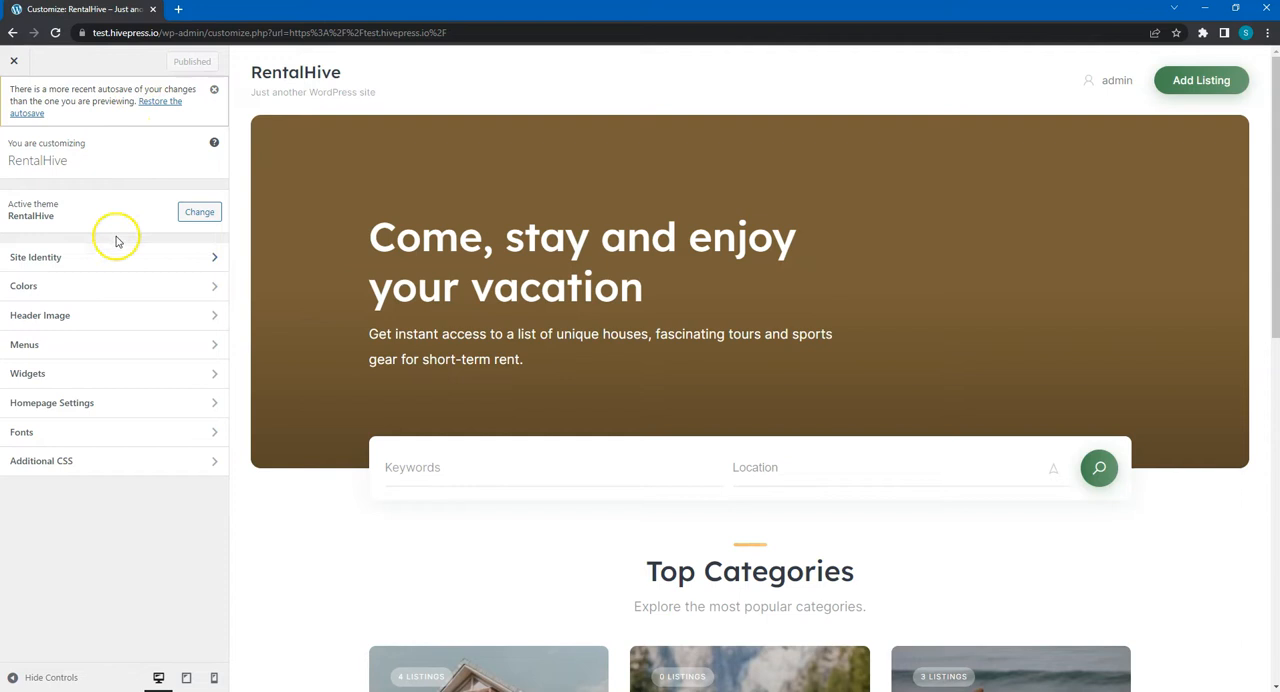
- Upload the picture RentalHive_header.jpg as a new header image
{"action": "left_click", "coordinate": [97, 325]}
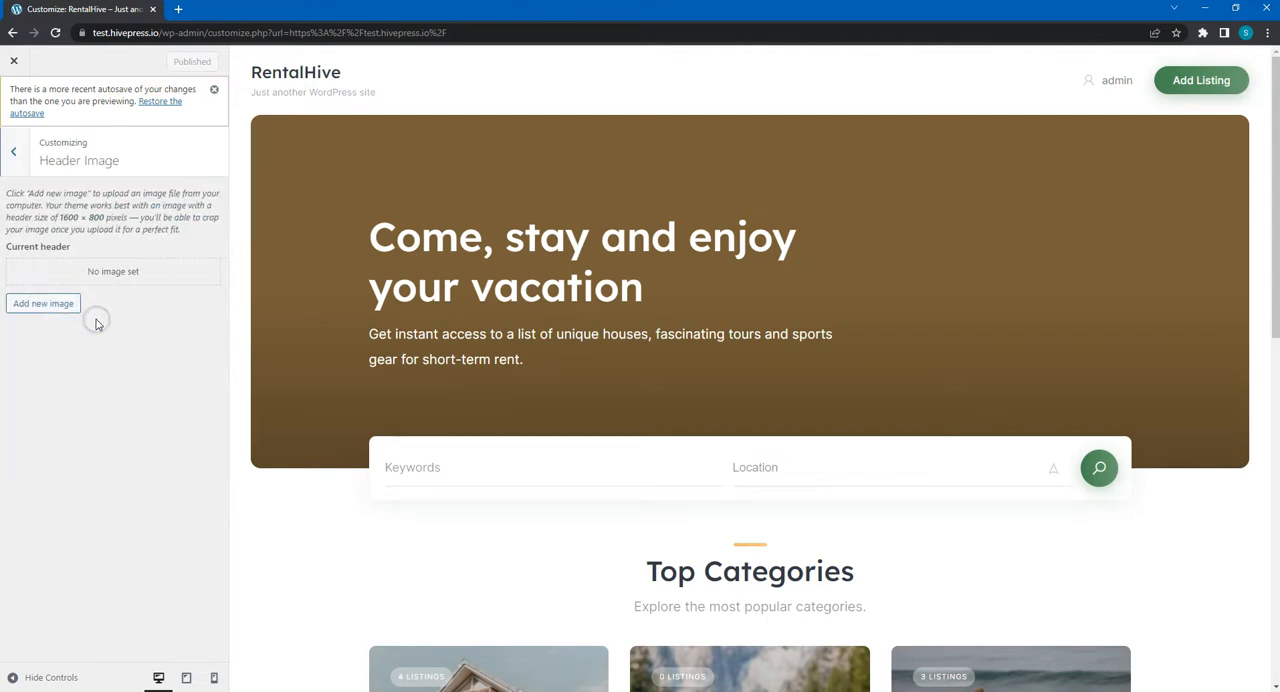
{"action": "left_click", "coordinate": [72, 306]}
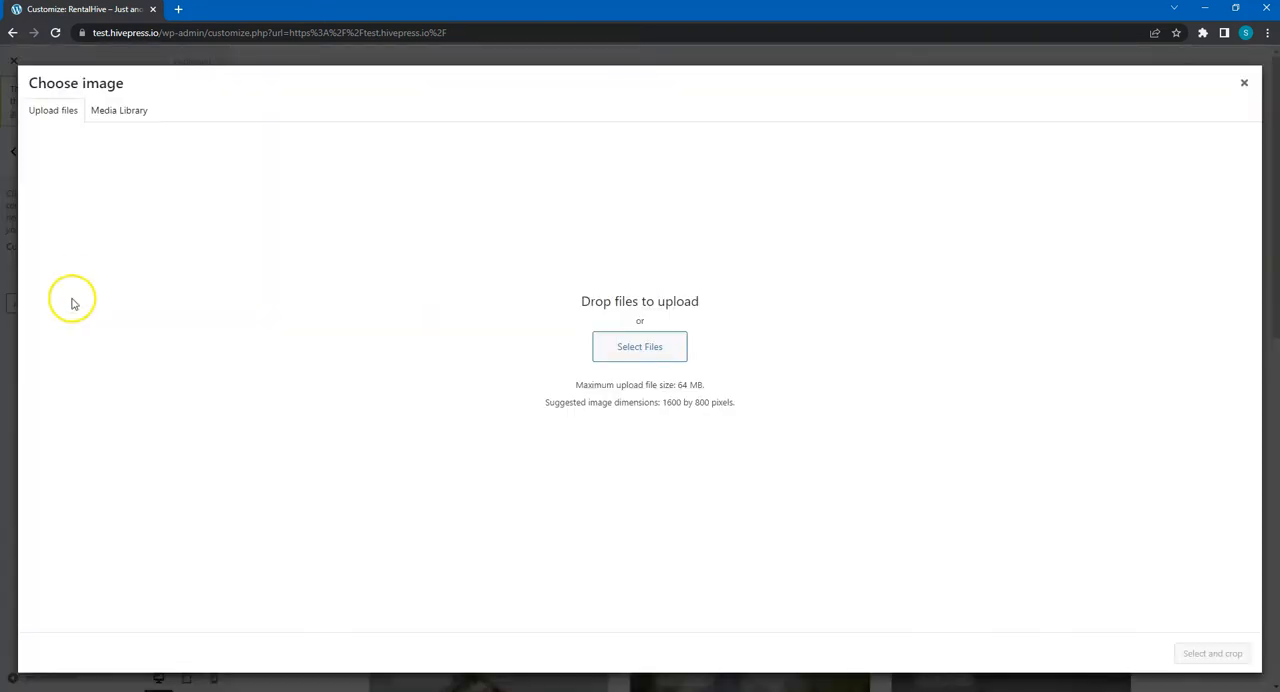
{"action": "left_click", "coordinate": [640, 347]}
{"action": "left_click", "coordinate": [419, 246]}
{"action": "left_click", "coordinate": [706, 409]}
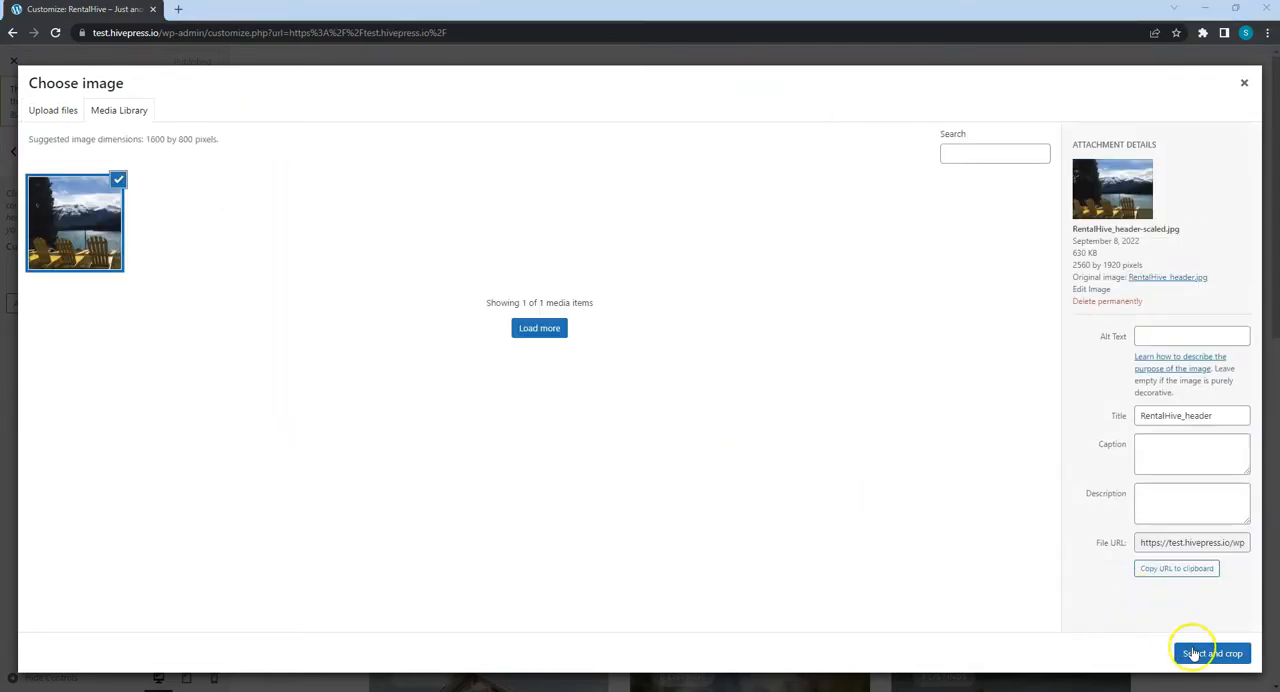
- Crop the header picture to its lower part with the yellow chairs, lake and mountains, and publish the header change
{"action": "left_click", "coordinate": [1210, 653]}
{"action": "left_click_drag", "start_coordinate": [779, 366], "coordinate": [750, 544]}
{"action": "left_click_drag", "start_coordinate": [970, 280], "coordinate": [975, 274]}
{"action": "left_click_drag", "start_coordinate": [843, 434], "coordinate": [843, 438]}
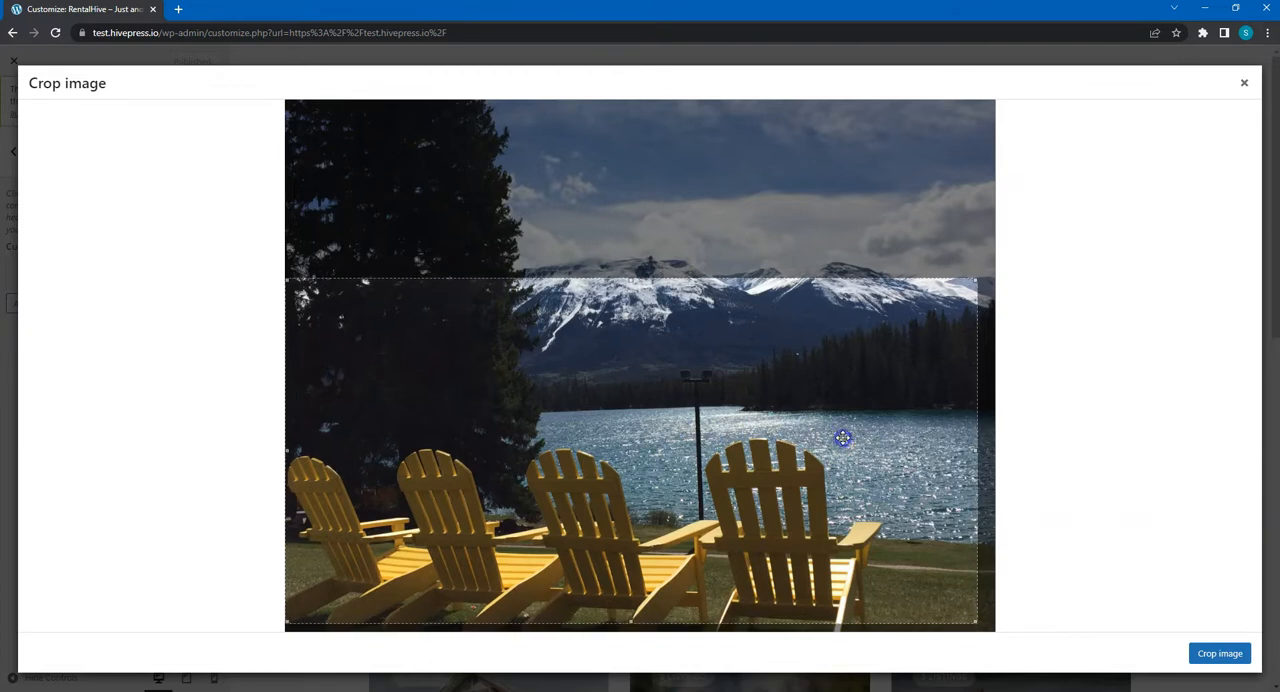
{"action": "left_click", "coordinate": [1212, 651]}
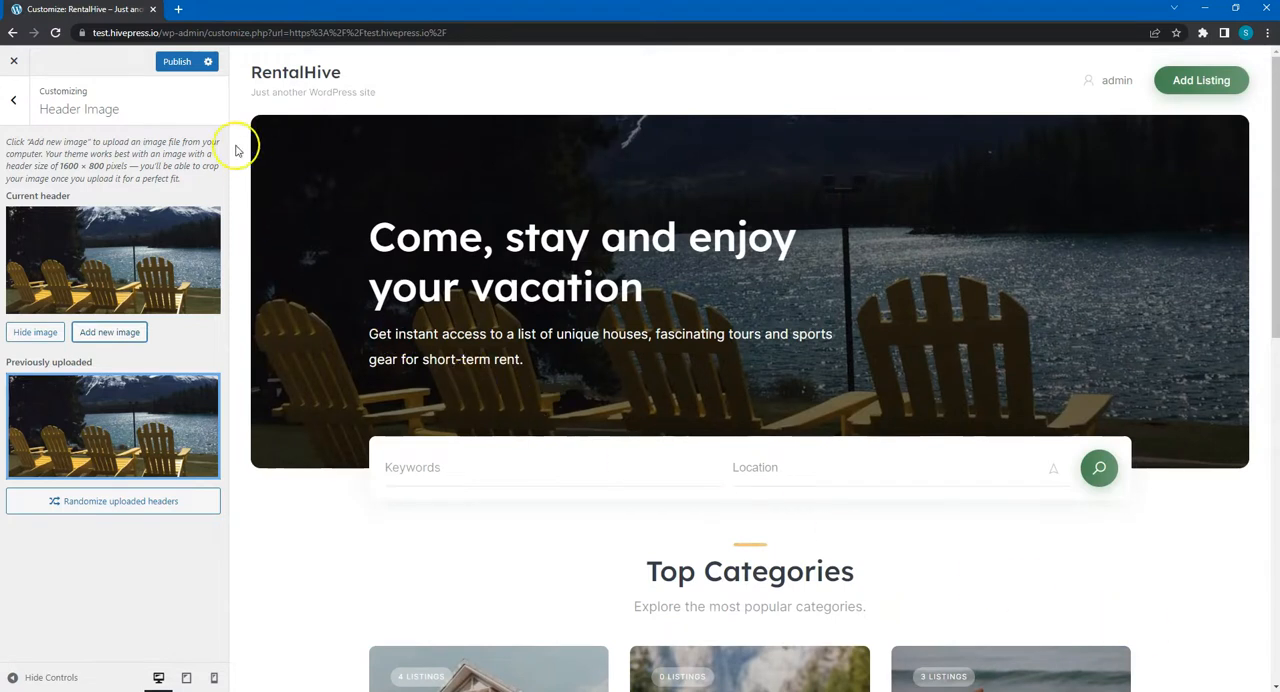
{"action": "left_click", "coordinate": [186, 68]}
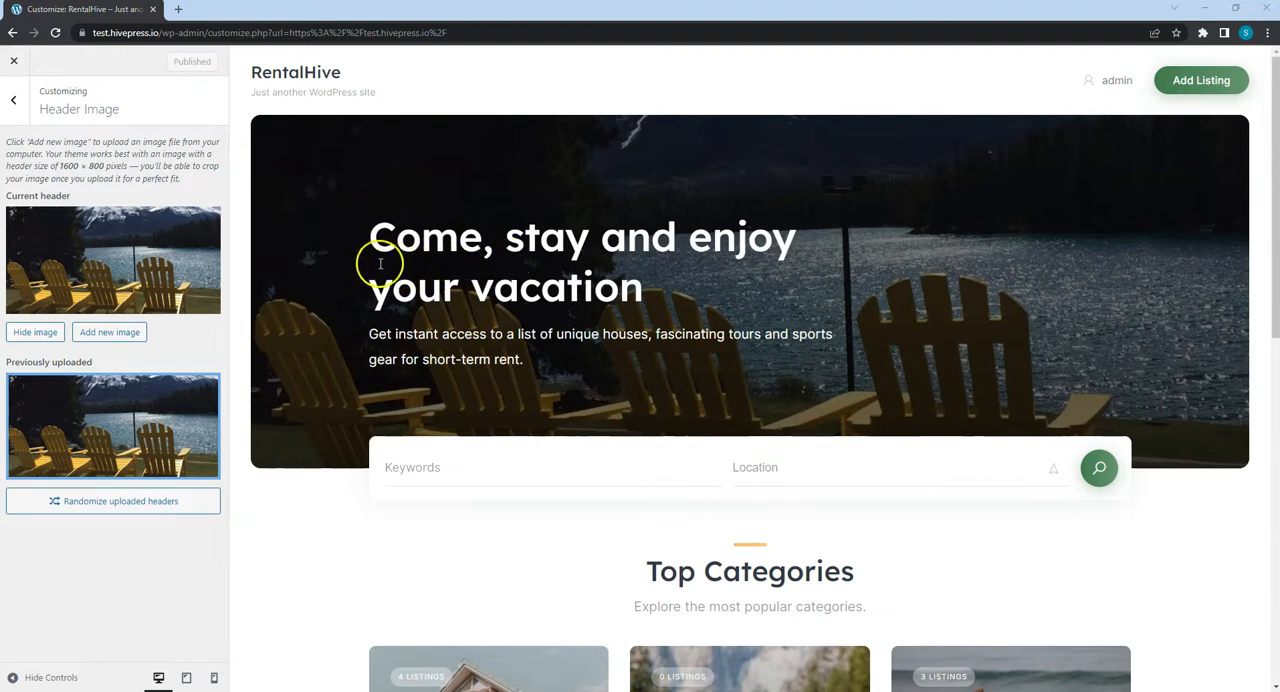
{"action": "left_click", "coordinate": [13, 100]}
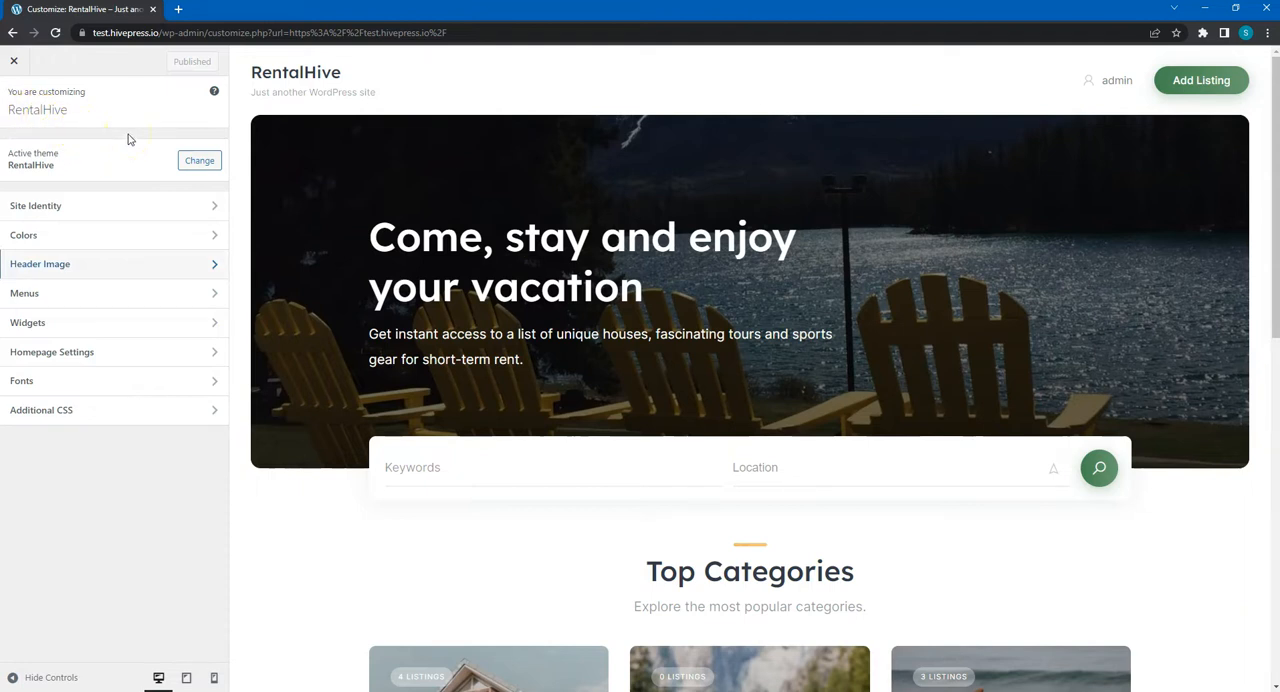
- Upload the rentalhive logo image in the site identity settings and select it as the site logo
{"action": "left_click", "coordinate": [94, 208]}
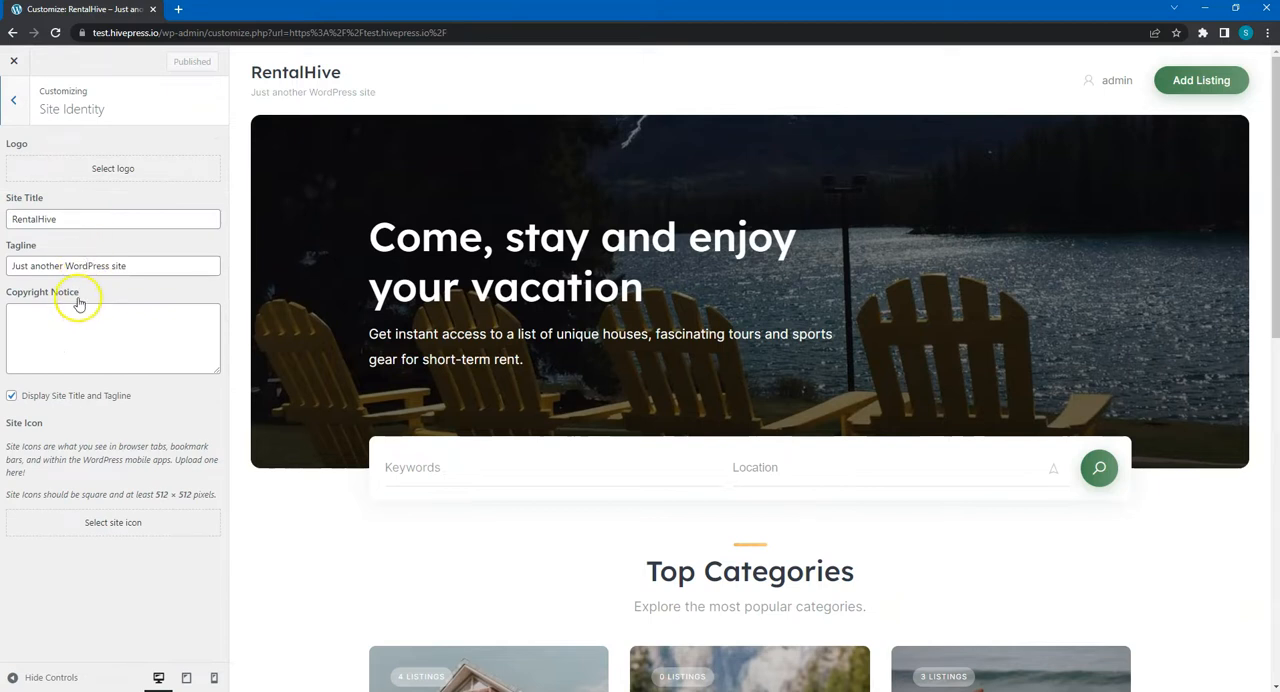
{"action": "left_click", "coordinate": [112, 169]}
{"action": "left_click", "coordinate": [615, 347]}
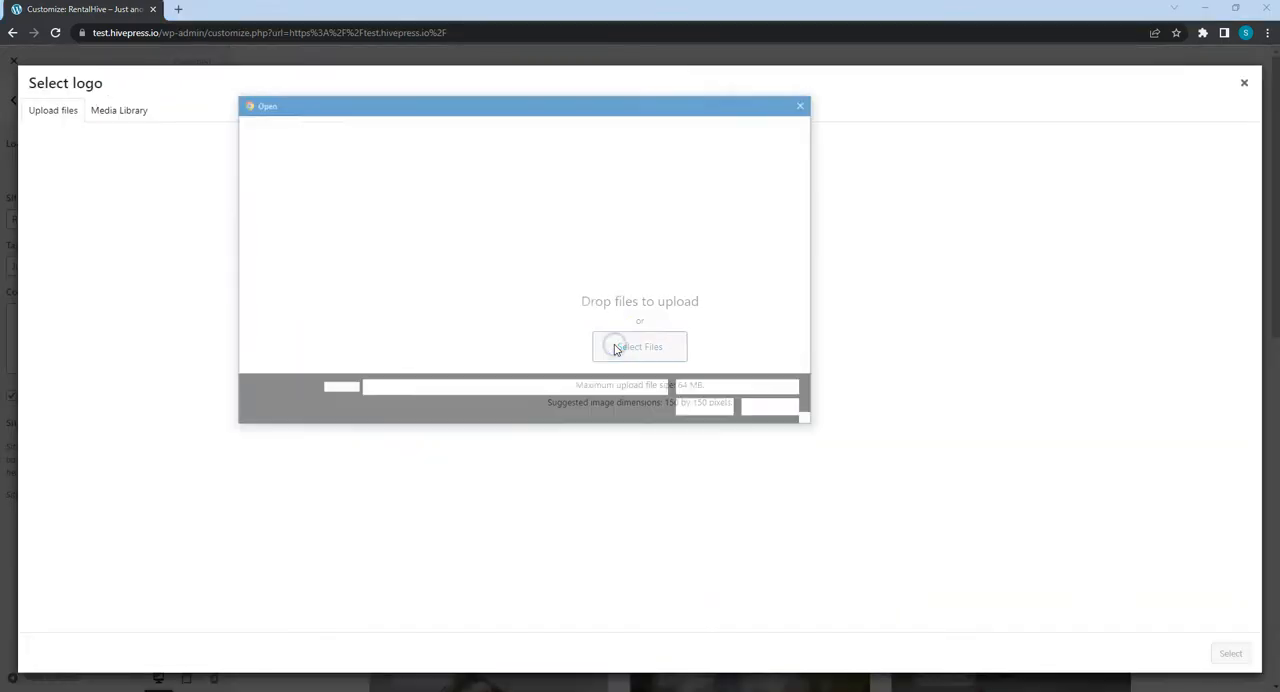
{"action": "left_click", "coordinate": [404, 232]}
{"action": "left_click", "coordinate": [716, 413]}
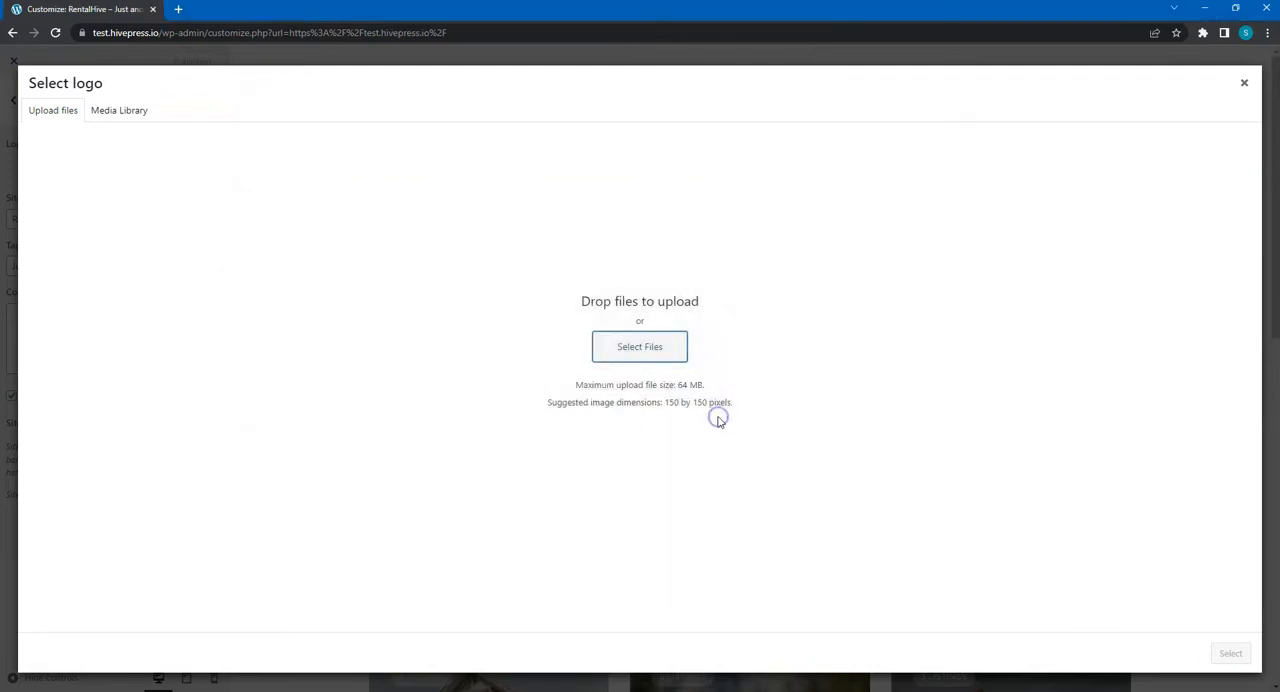
{"action": "left_click", "coordinate": [1229, 651]}
- Expand the crop area to cover the whole rentalhive logo and apply the crop
{"action": "left_click", "coordinate": [635, 112]}
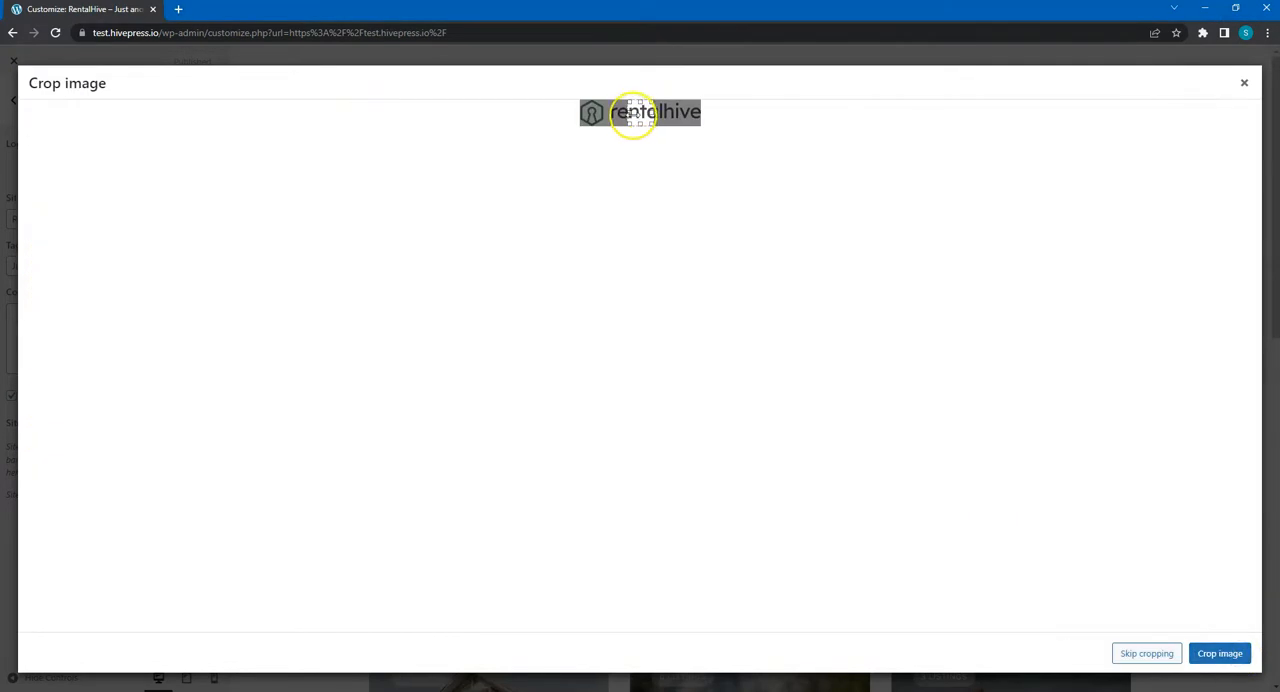
{"action": "left_click_drag", "start_coordinate": [635, 112], "coordinate": [560, 117]}
{"action": "left_click_drag", "start_coordinate": [652, 112], "coordinate": [706, 110]}
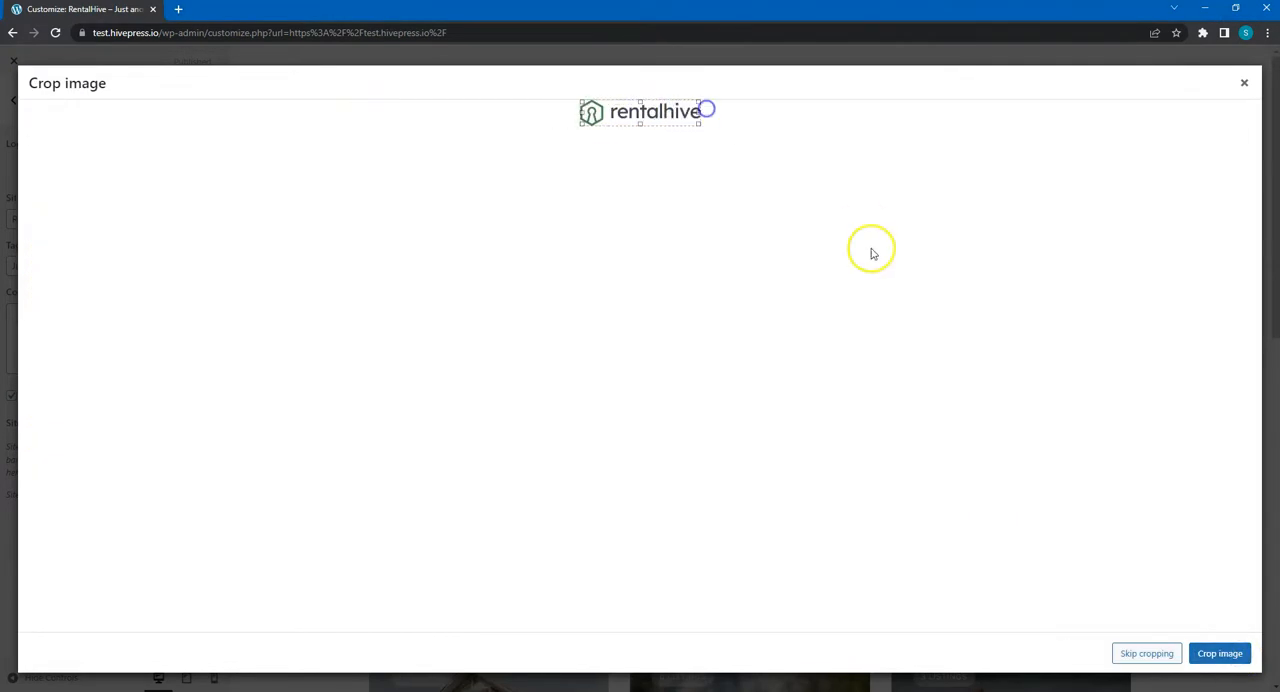
{"action": "left_click", "coordinate": [1222, 653]}
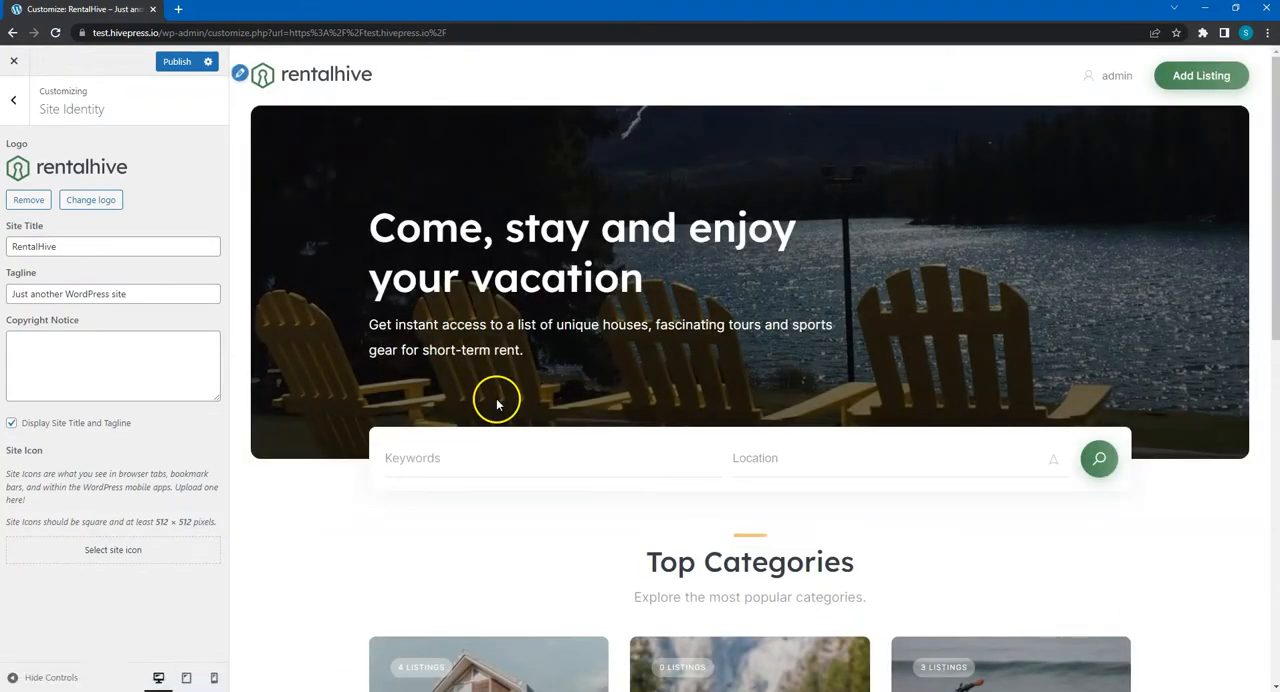
- Clear the site tagline, enter "© 2022 RentalHive" as the copyright notice and publish the site identity changes
{"action": "triple_click", "coordinate": [155, 293]}
{"action": "key", "text": "BackSpace"}
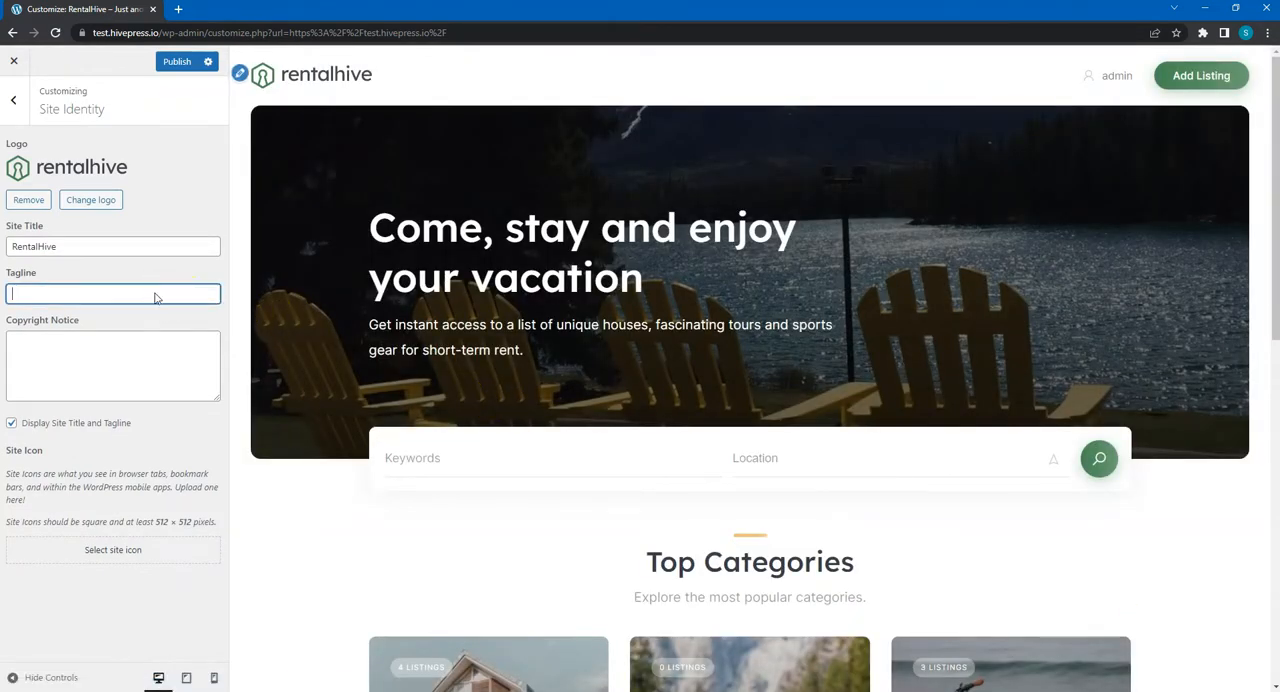
{"action": "left_click", "coordinate": [79, 362]}
{"action": "type", "text": "© 2022 RentalHive"}
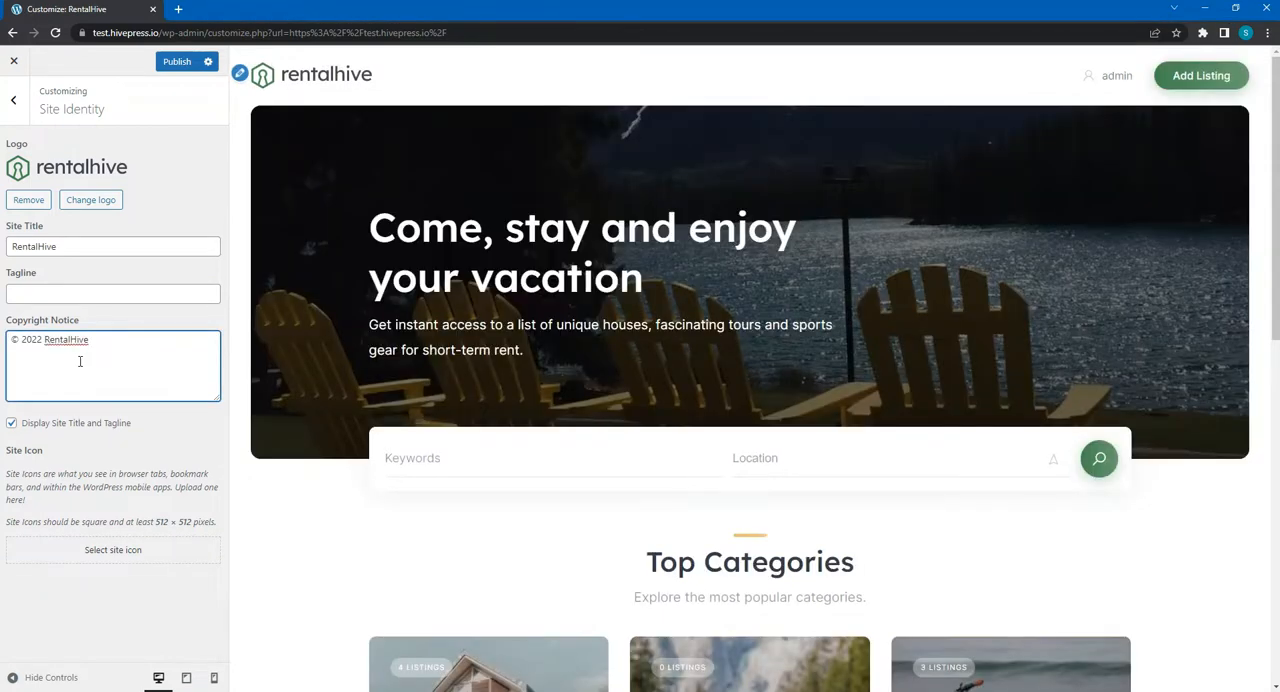
{"action": "left_click", "coordinate": [177, 61]}
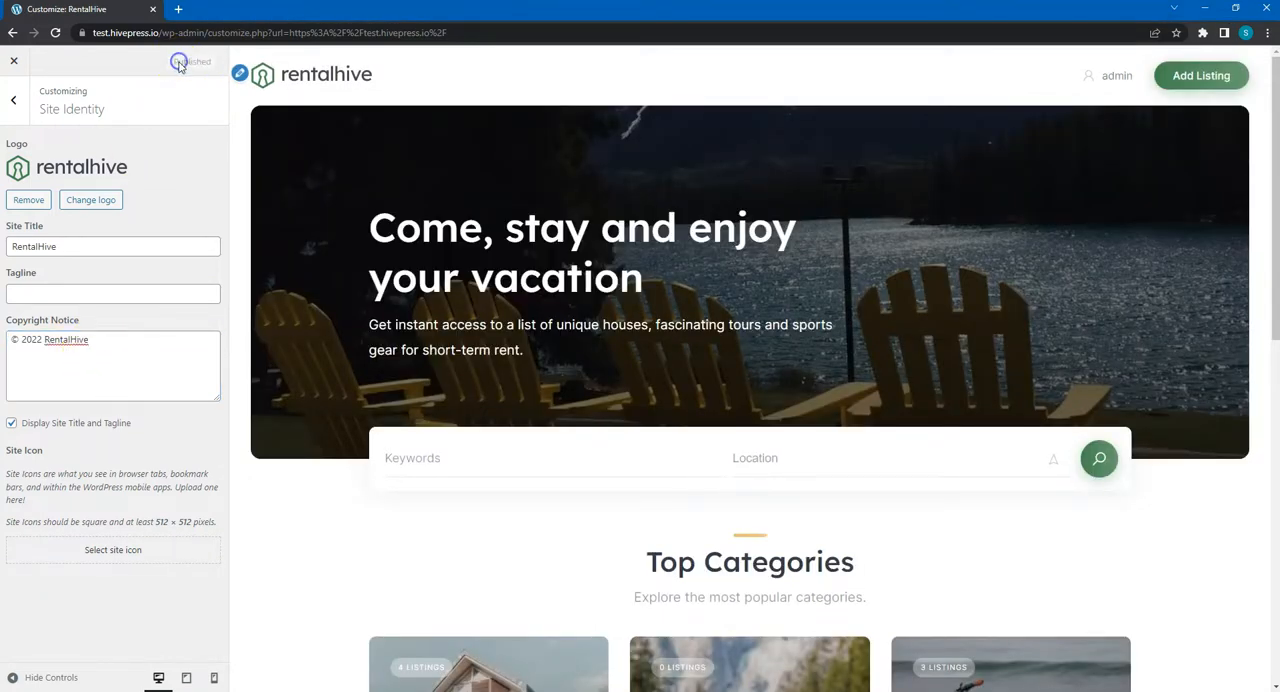
{"action": "left_click", "coordinate": [18, 112]}
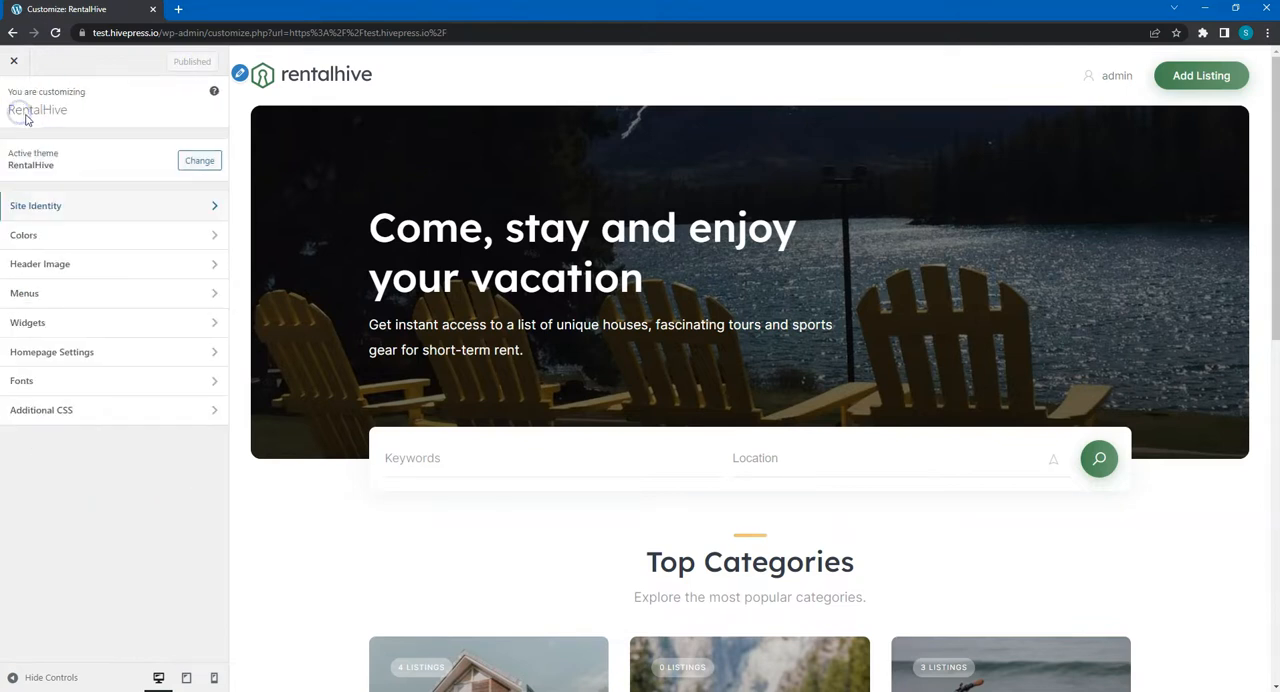
- Try the teal #6bceb0 as the theme's primary color and restore the default color
{"action": "left_click", "coordinate": [68, 236]}
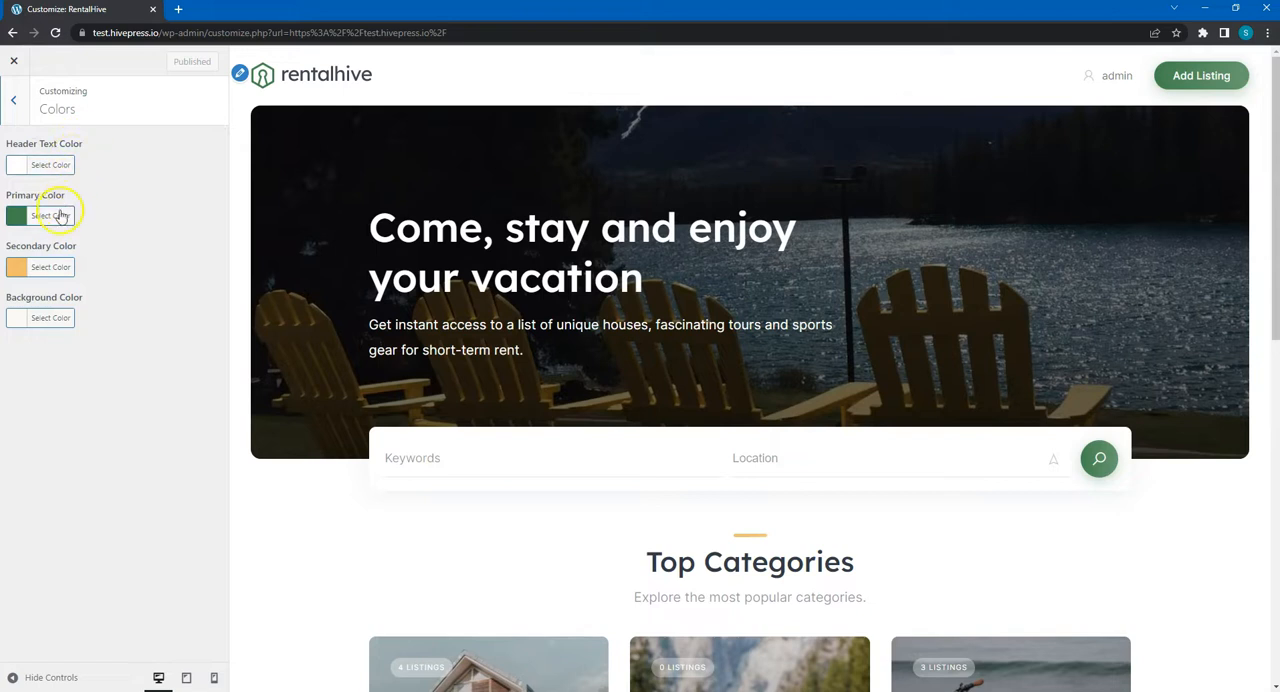
{"action": "left_click", "coordinate": [51, 217]}
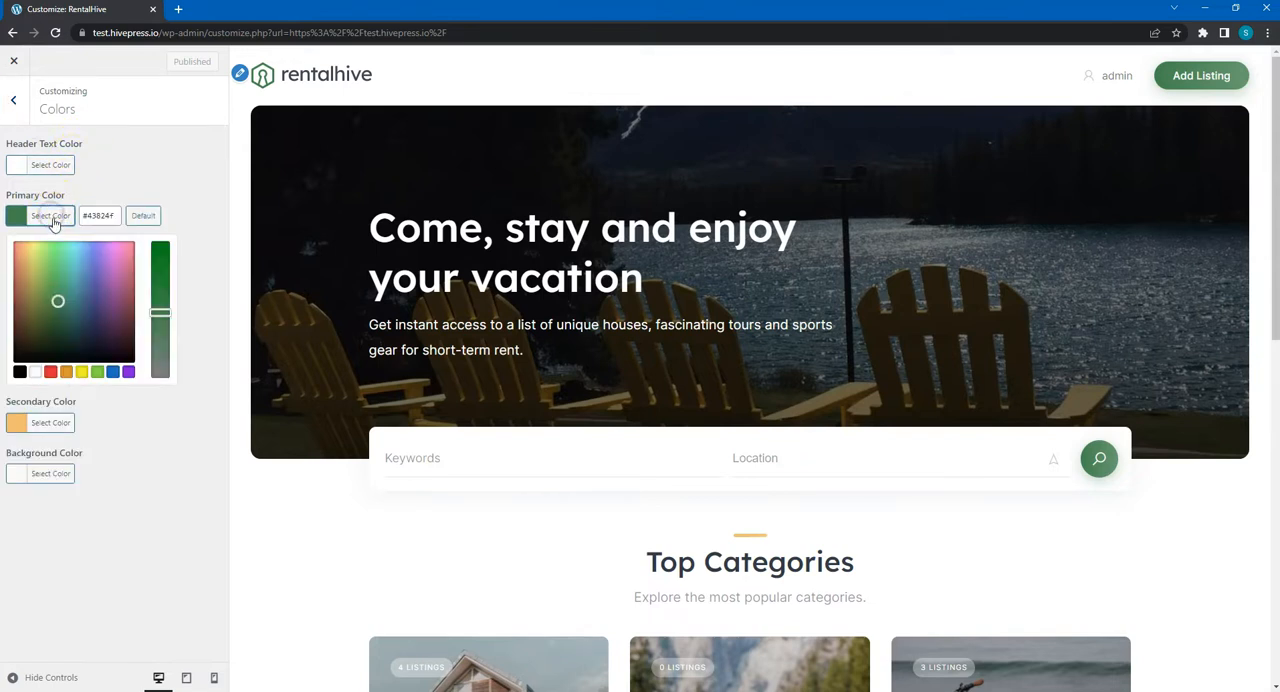
{"action": "left_click_drag", "start_coordinate": [76, 272], "coordinate": [68, 264]}
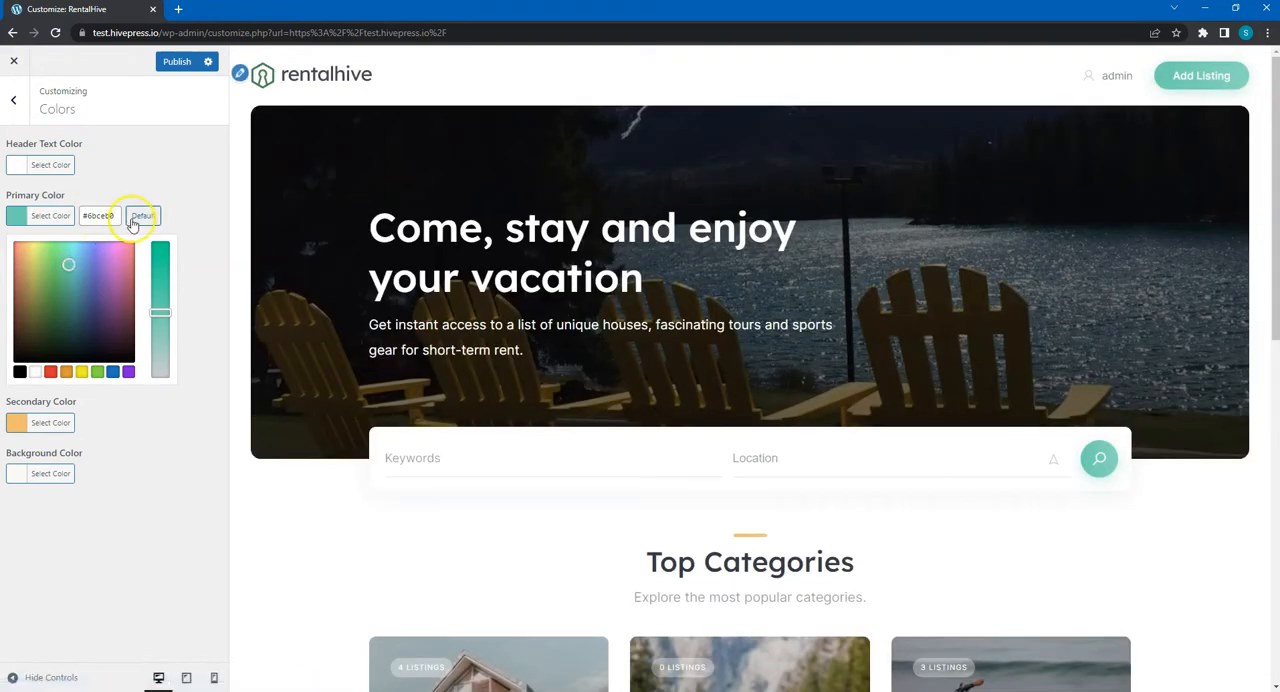
{"action": "left_click", "coordinate": [142, 217]}
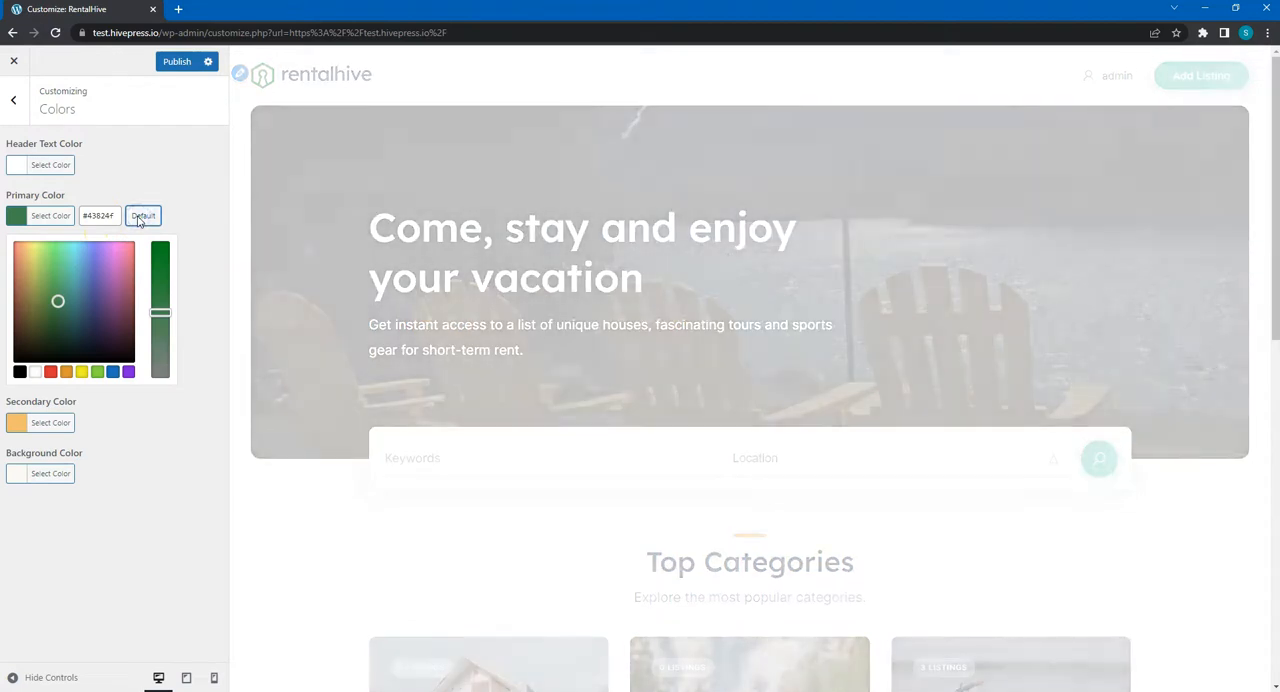
{"action": "left_click", "coordinate": [15, 105]}
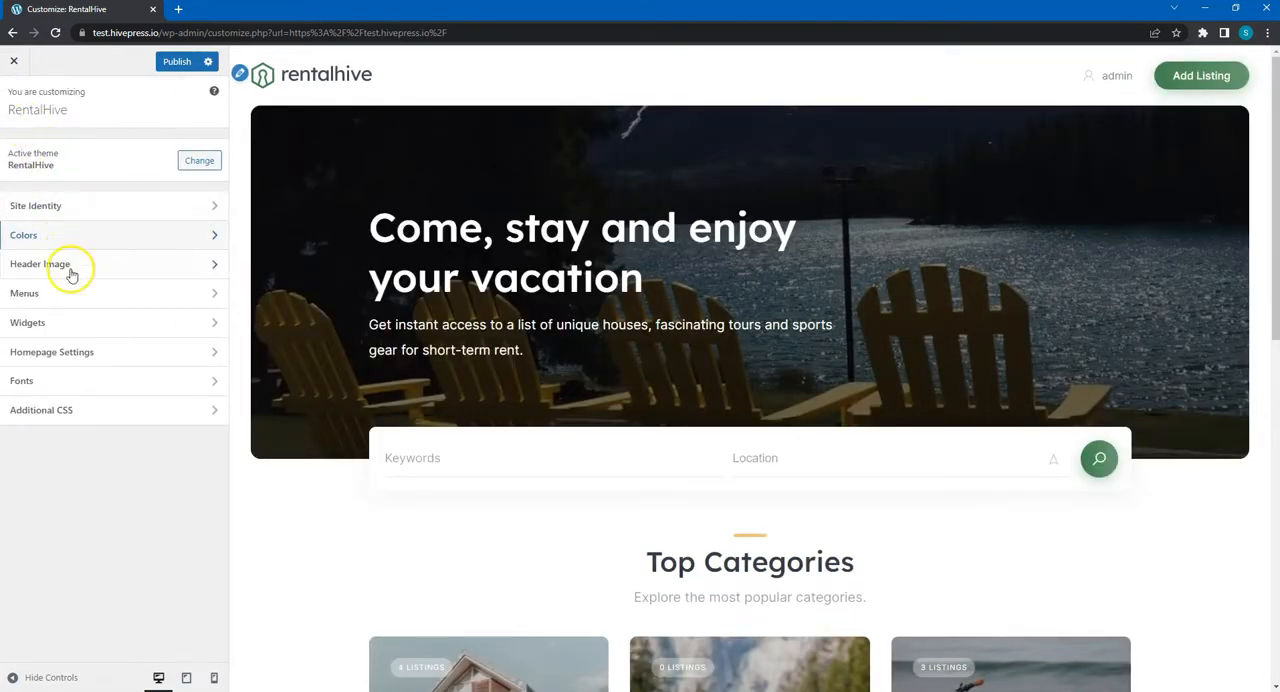
- Add the Home, Listings and Blog pages to the Header menu and publish the change
{"action": "left_click", "coordinate": [78, 304]}
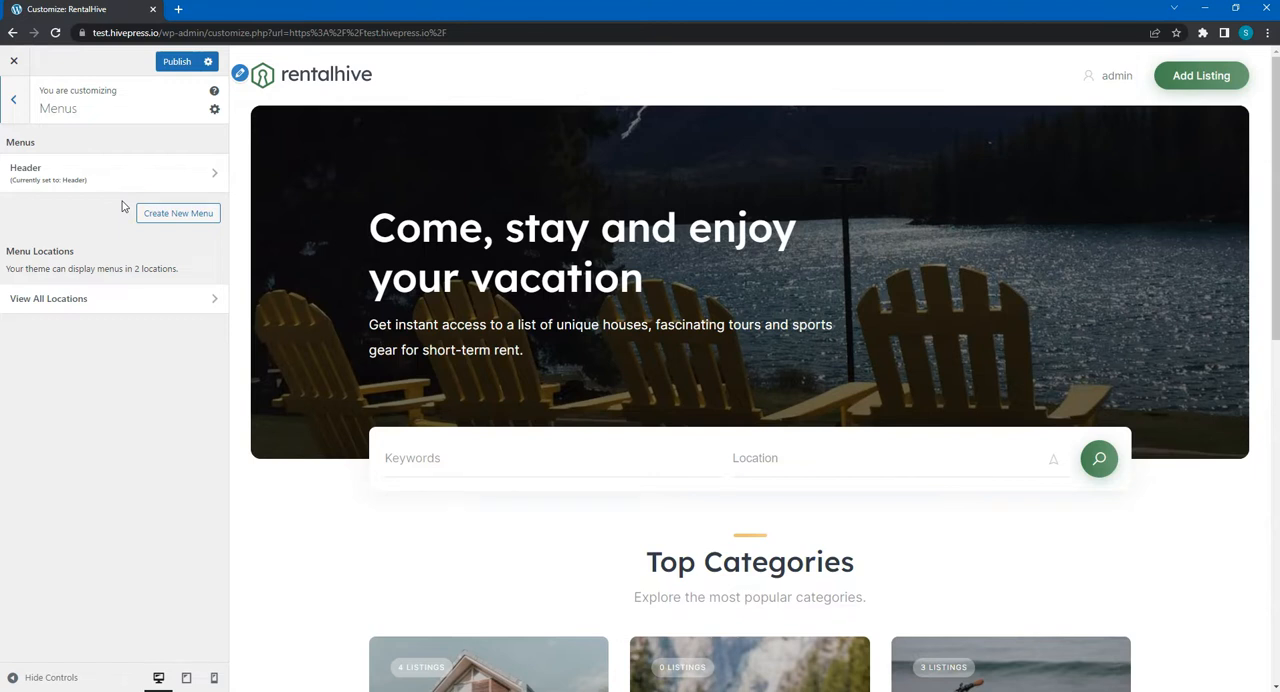
{"action": "left_click", "coordinate": [177, 218]}
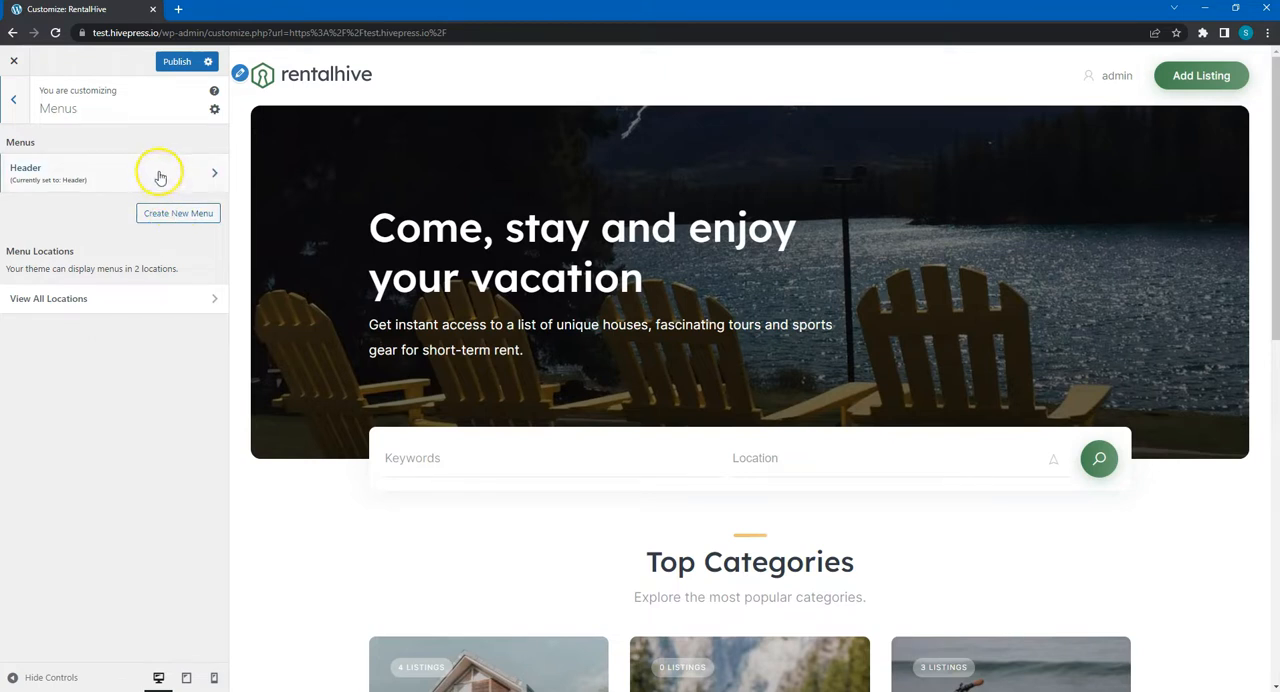
{"action": "left_click", "coordinate": [158, 178]}
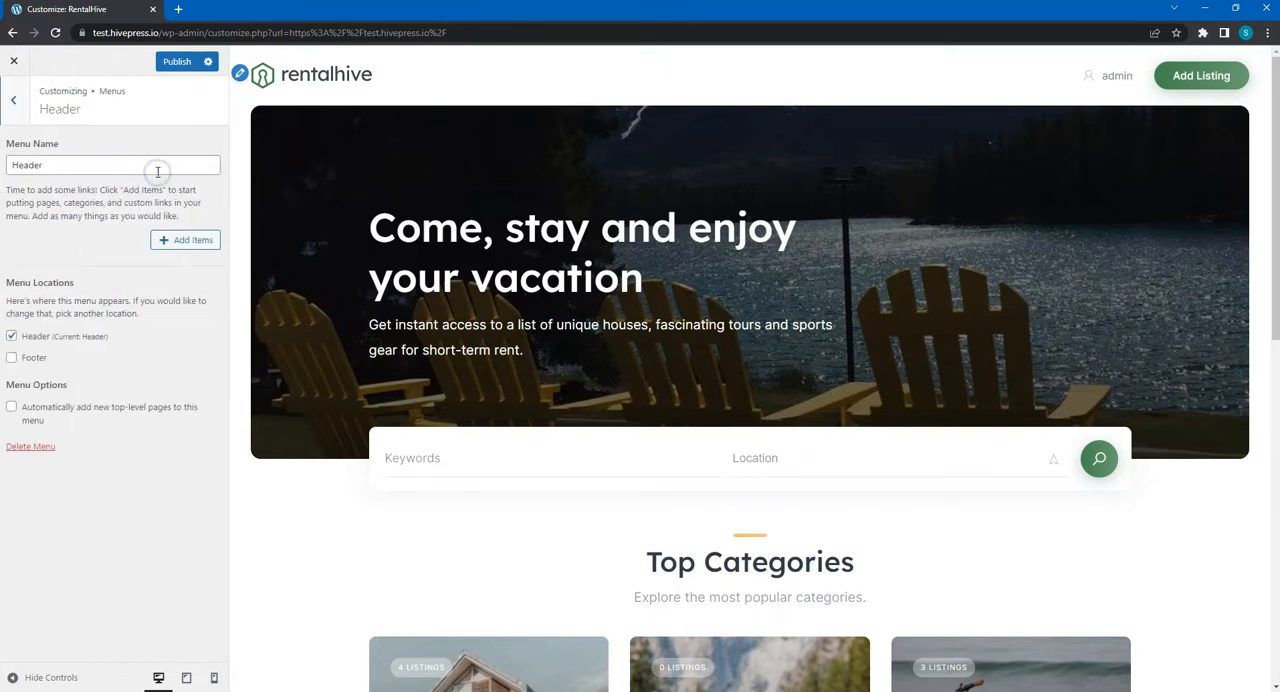
{"action": "left_click", "coordinate": [185, 241]}
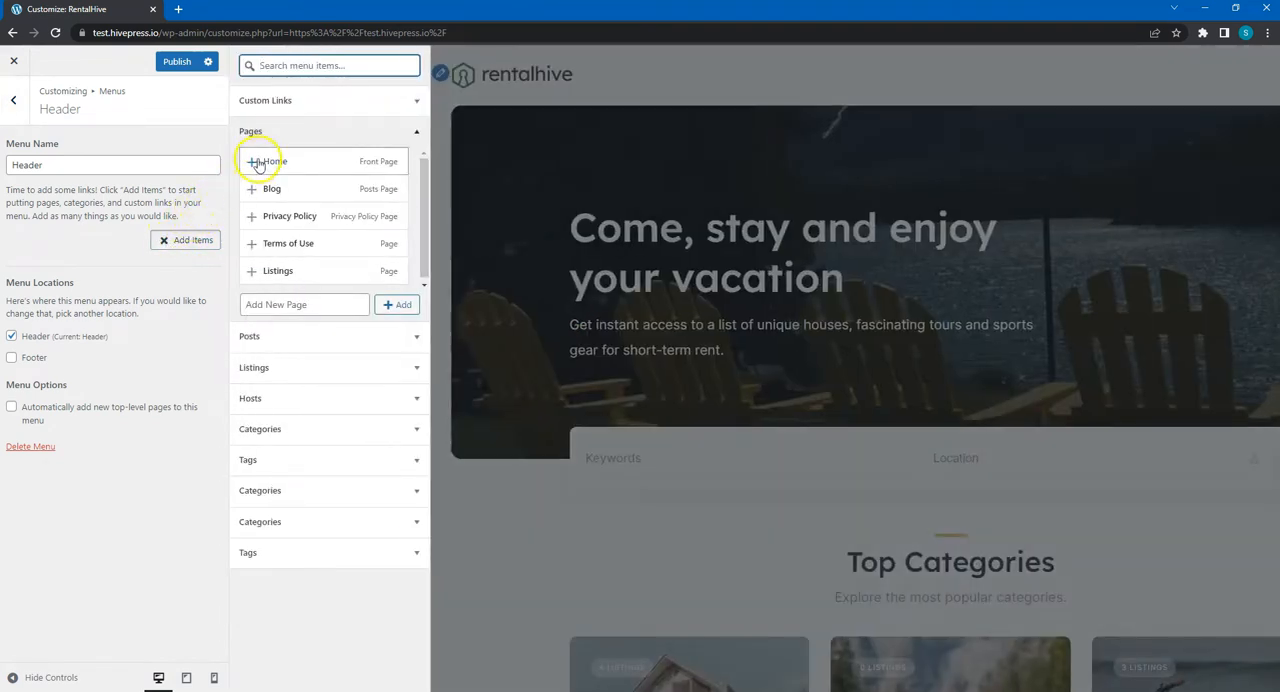
{"action": "left_click", "coordinate": [253, 161]}
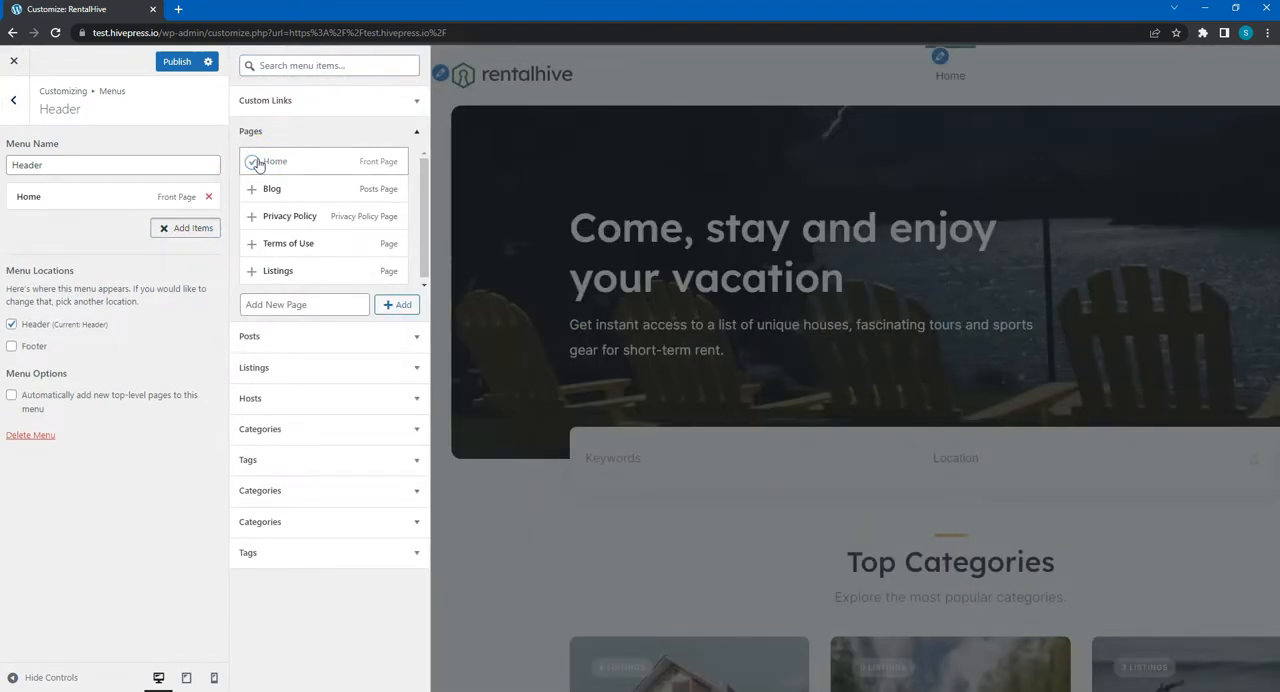
{"action": "left_click", "coordinate": [297, 270]}
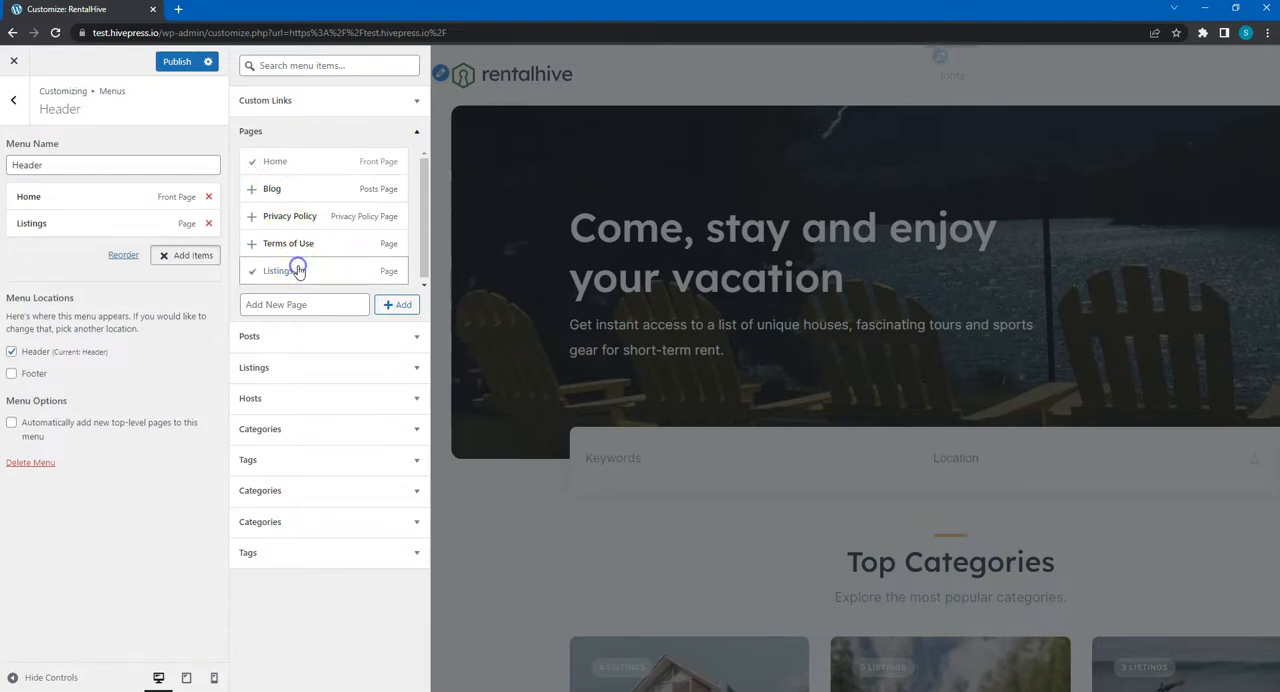
{"action": "left_click", "coordinate": [291, 199]}
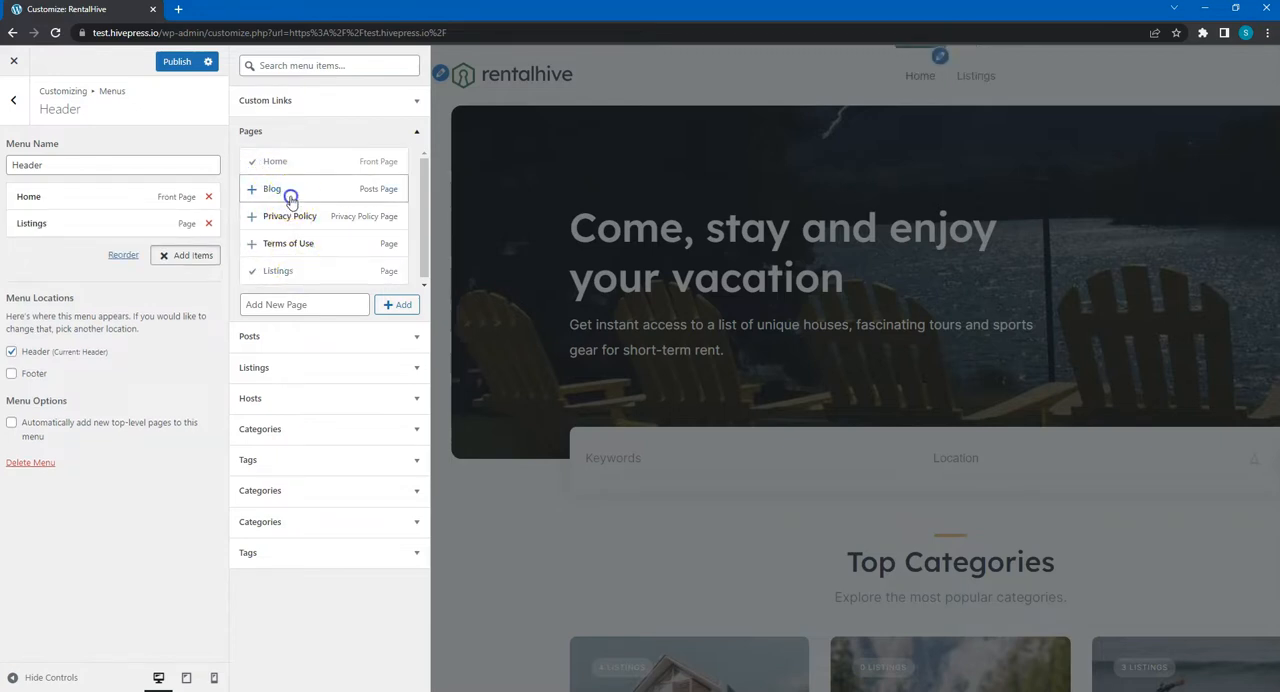
{"action": "left_click", "coordinate": [170, 62]}
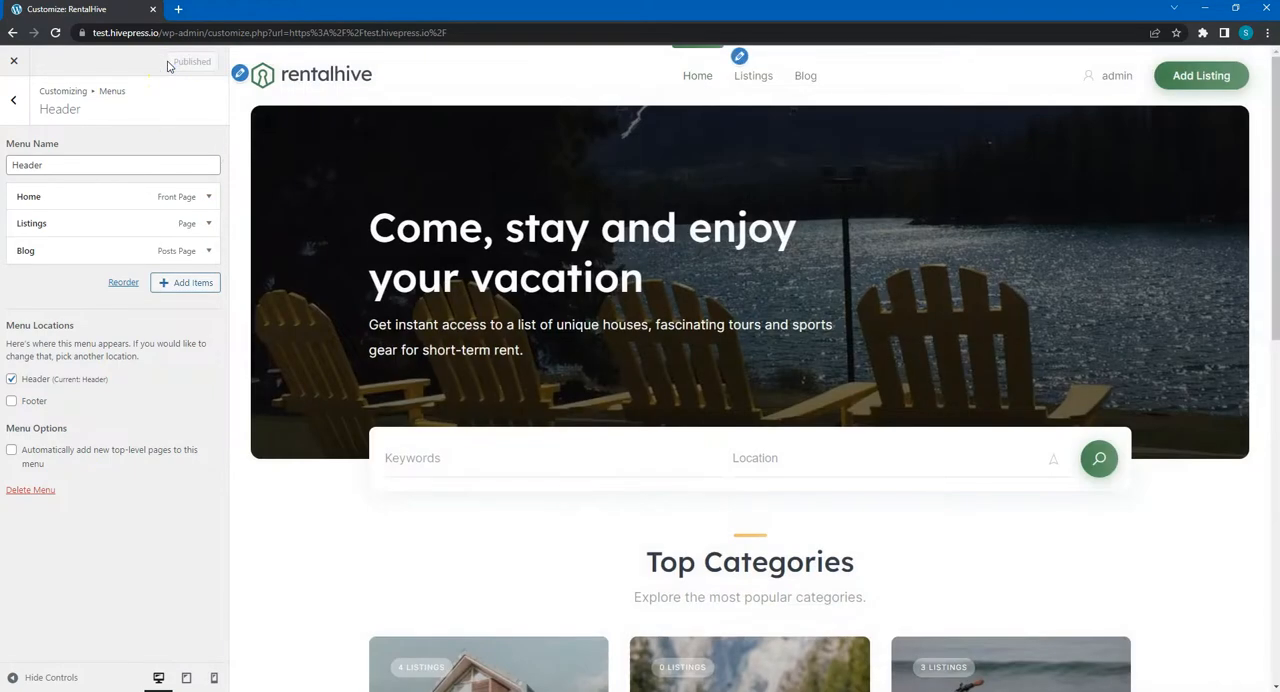
{"action": "left_click", "coordinate": [14, 106]}
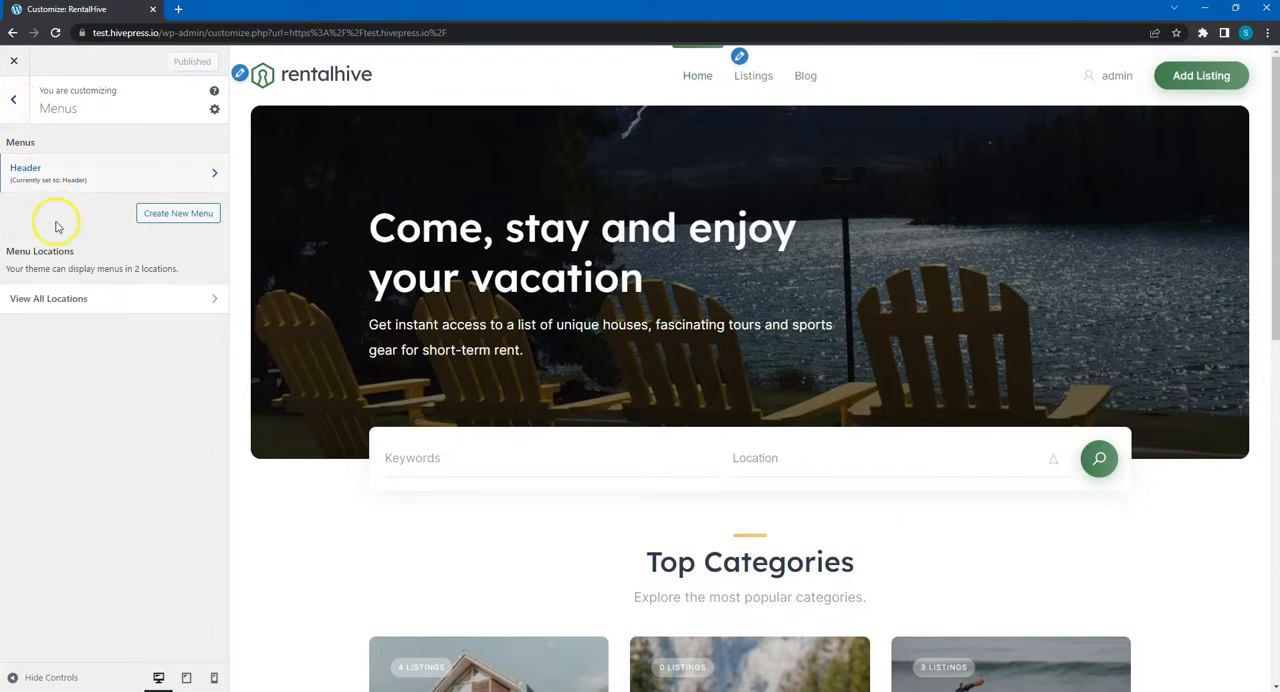
- Create a new menu named "Footer" and assign it to the Footer location
{"action": "left_click", "coordinate": [148, 212]}
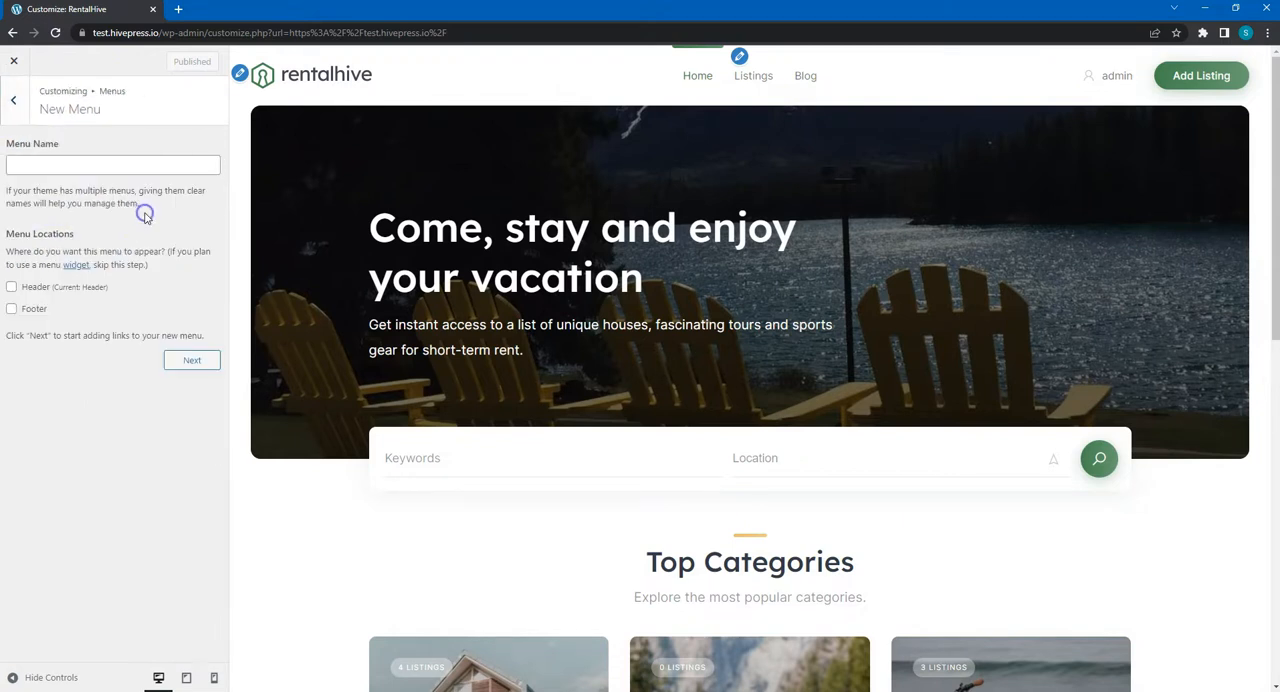
{"action": "left_click", "coordinate": [45, 311]}
{"action": "left_click", "coordinate": [68, 168]}
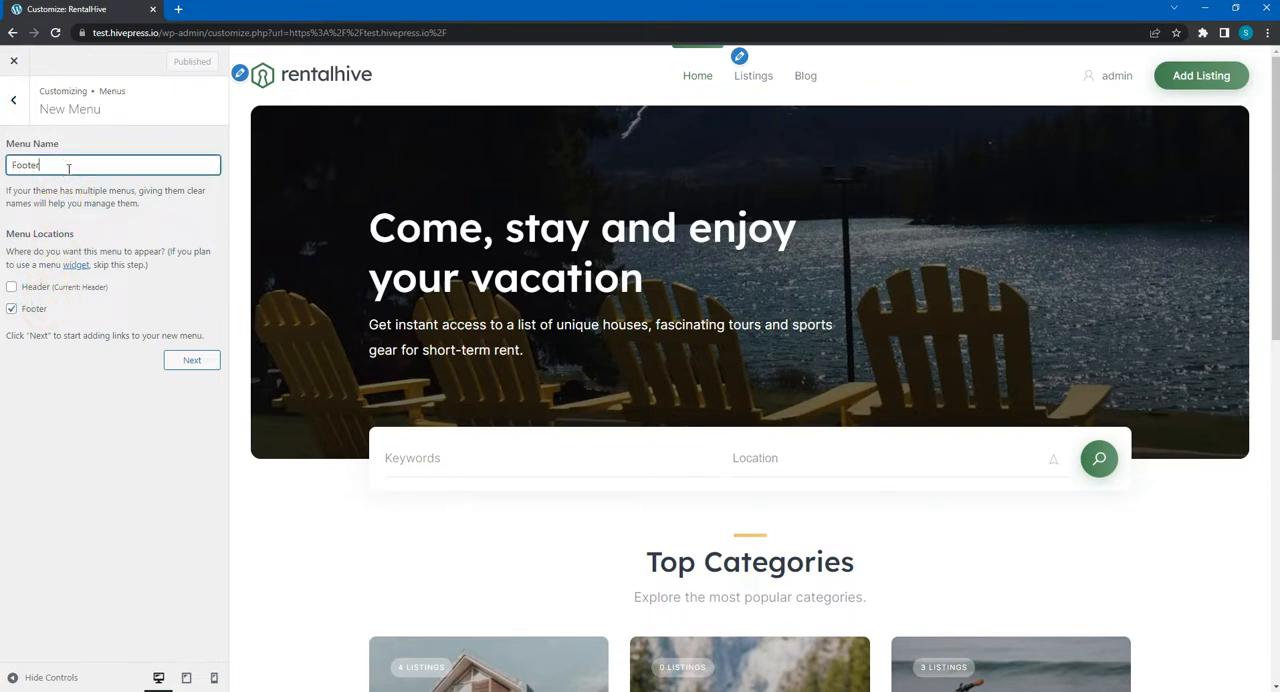
{"action": "left_click", "coordinate": [192, 360]}
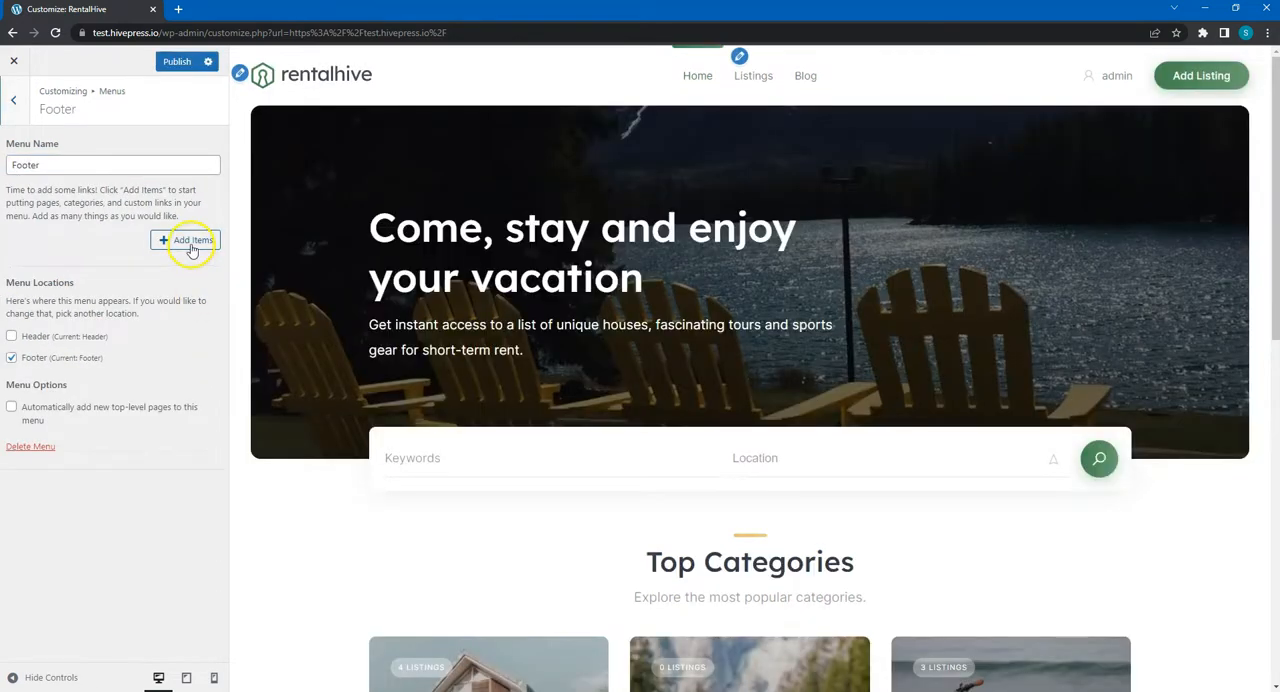
- Add the Terms of Use and Privacy Policy pages to the Footer menu, publish the change and check the footer in the preview
{"action": "left_click", "coordinate": [190, 242]}
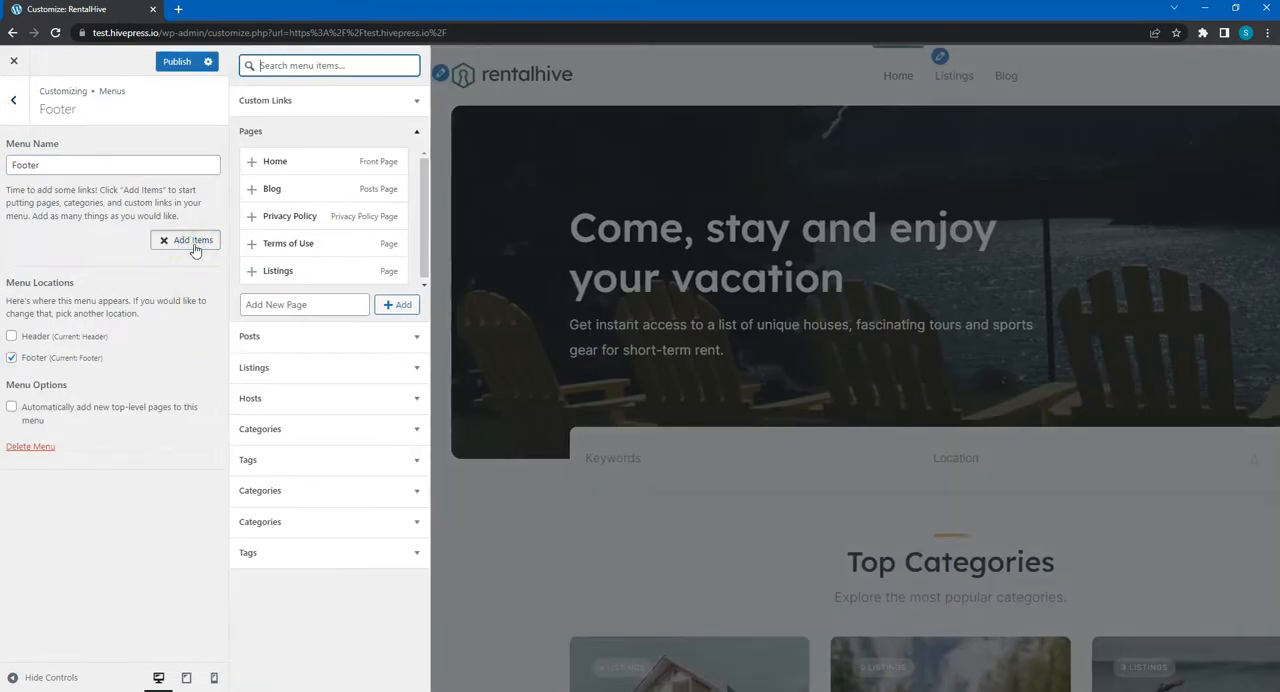
{"action": "left_click", "coordinate": [272, 243]}
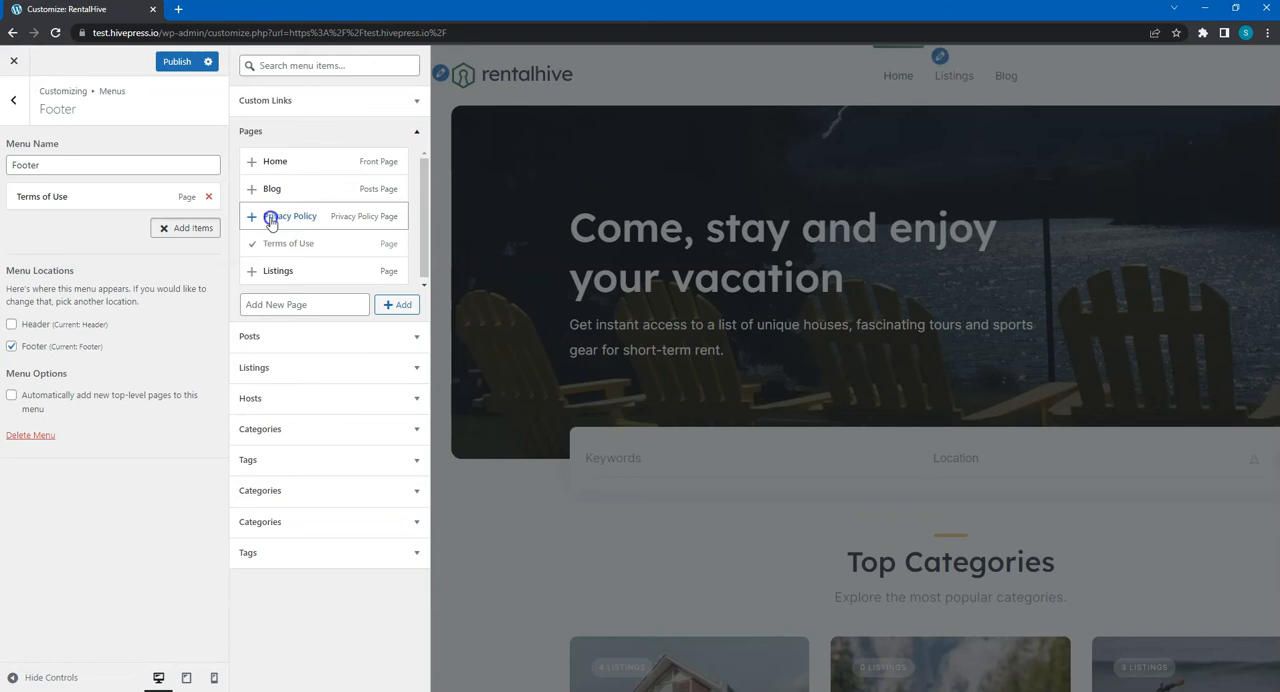
{"action": "left_click", "coordinate": [271, 222]}
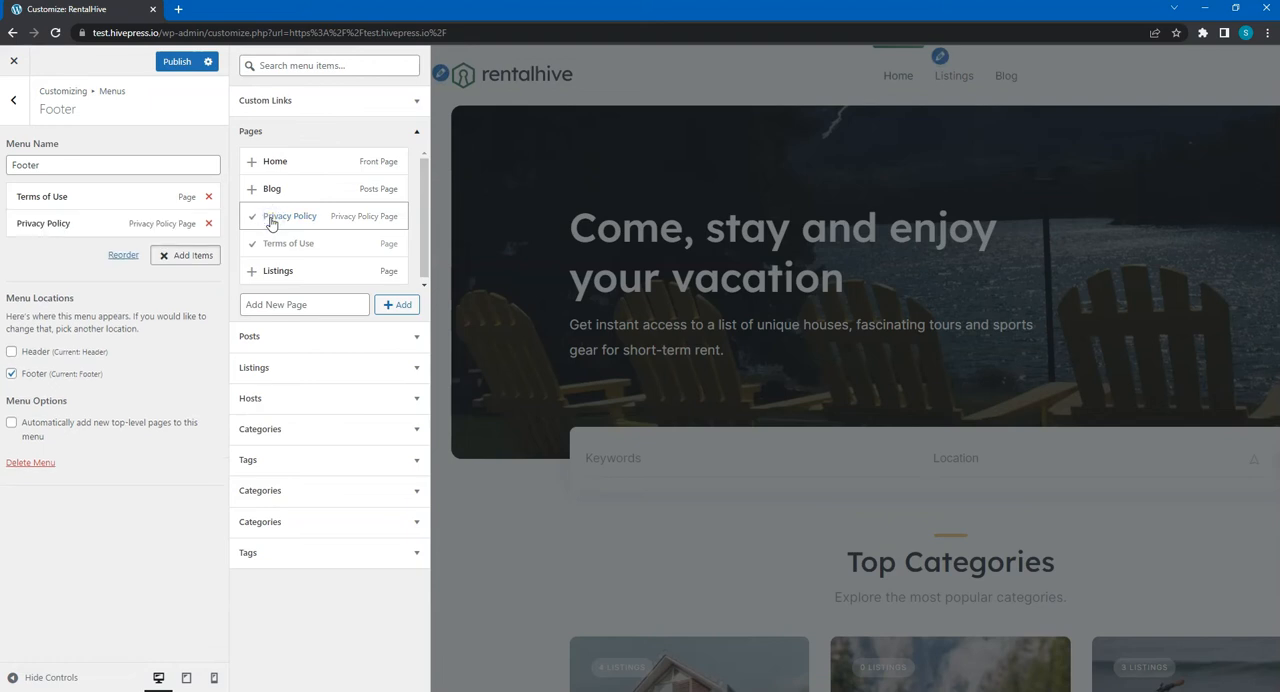
{"action": "left_click", "coordinate": [178, 62]}
{"action": "scroll", "coordinate": [420, 360], "scroll_direction": "down", "scroll_amount": 8}
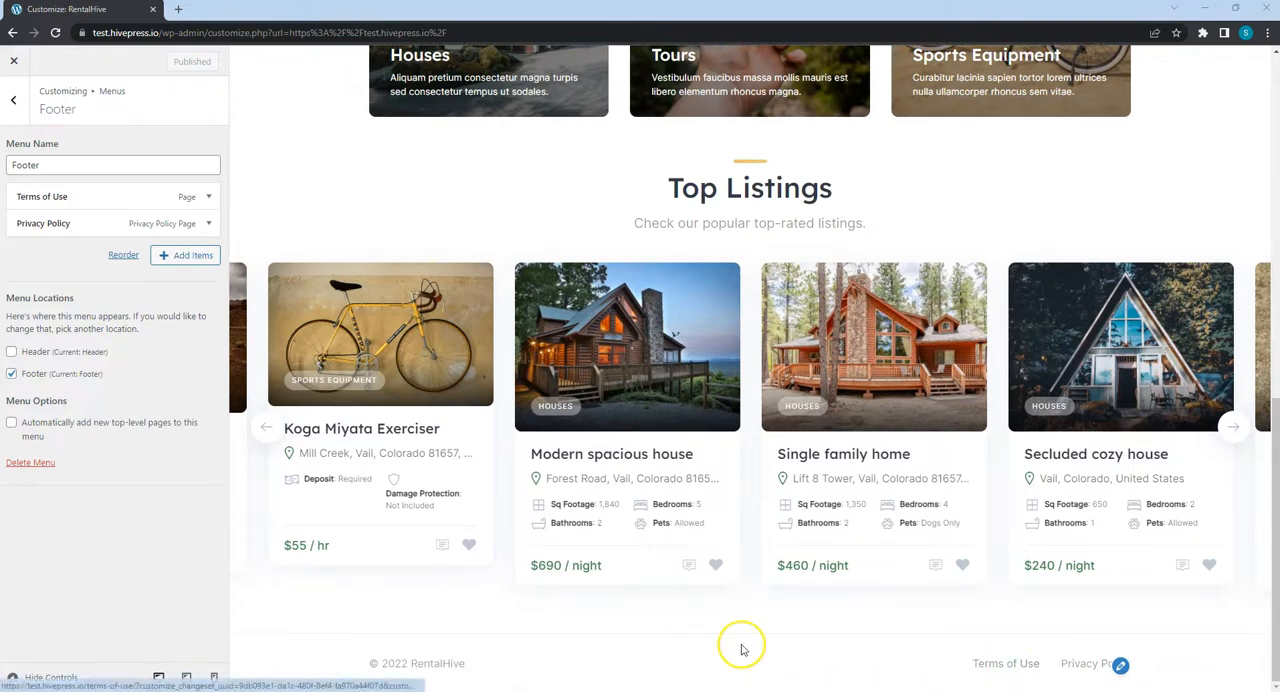
{"action": "scroll", "coordinate": [726, 646], "scroll_direction": "up", "scroll_amount": 8}
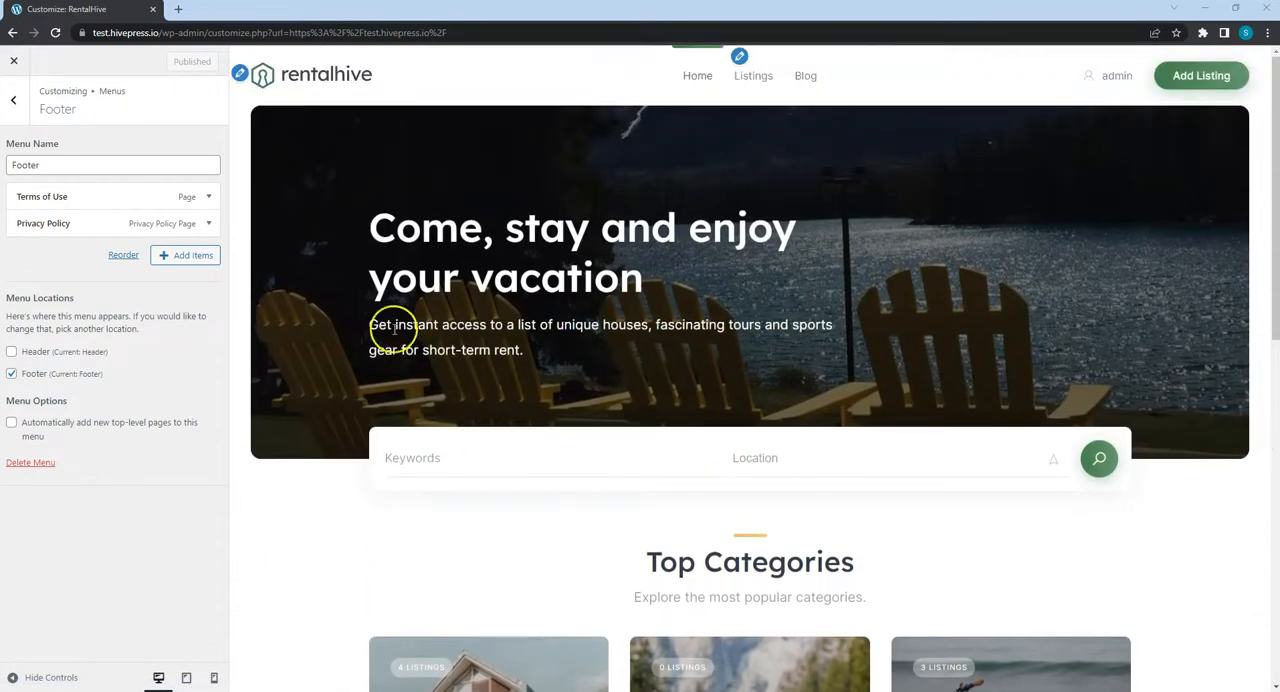
{"action": "left_click", "coordinate": [14, 100]}
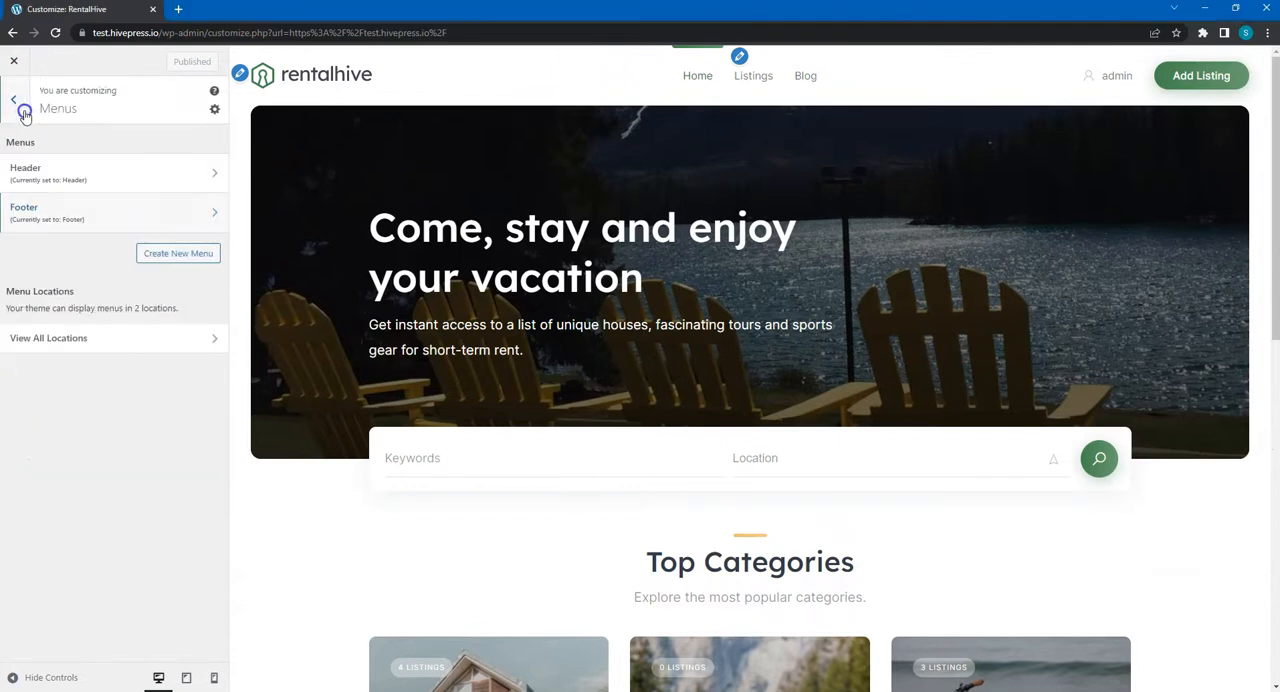
{"action": "left_click", "coordinate": [24, 114]}
- Review the available widget areas and the homepage settings without changing them
{"action": "left_click", "coordinate": [47, 321]}
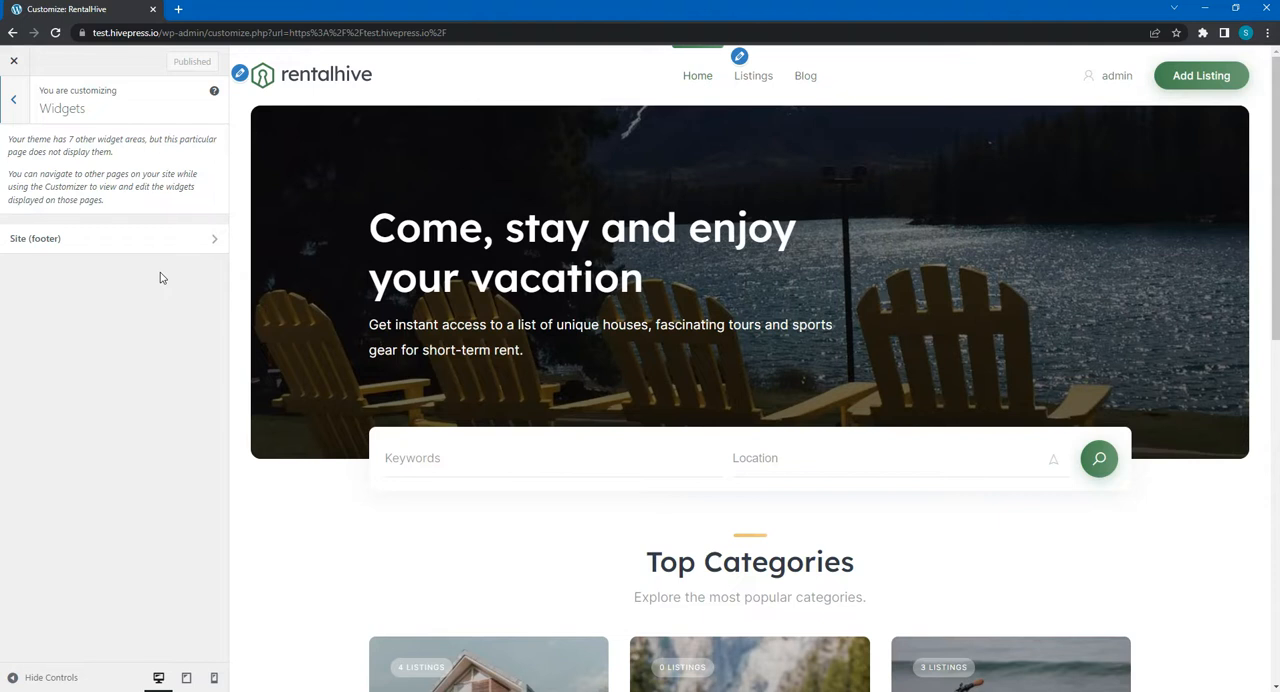
{"action": "left_click", "coordinate": [14, 101]}
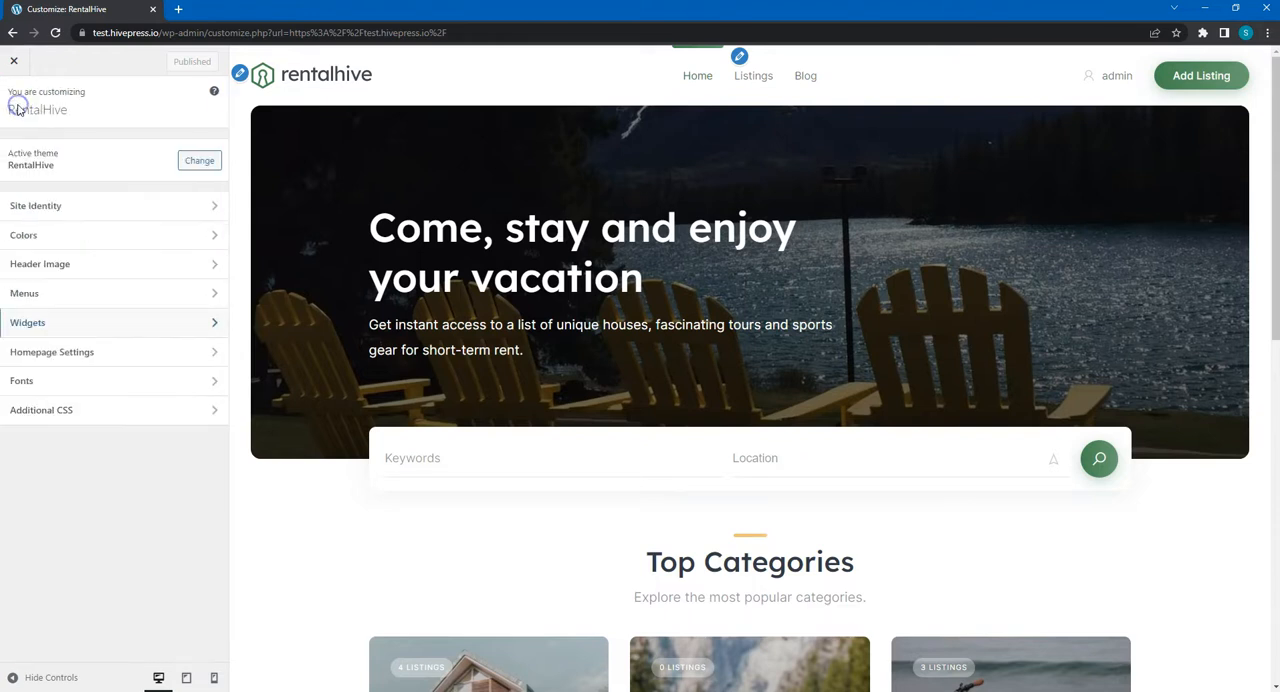
{"action": "left_click", "coordinate": [63, 351]}
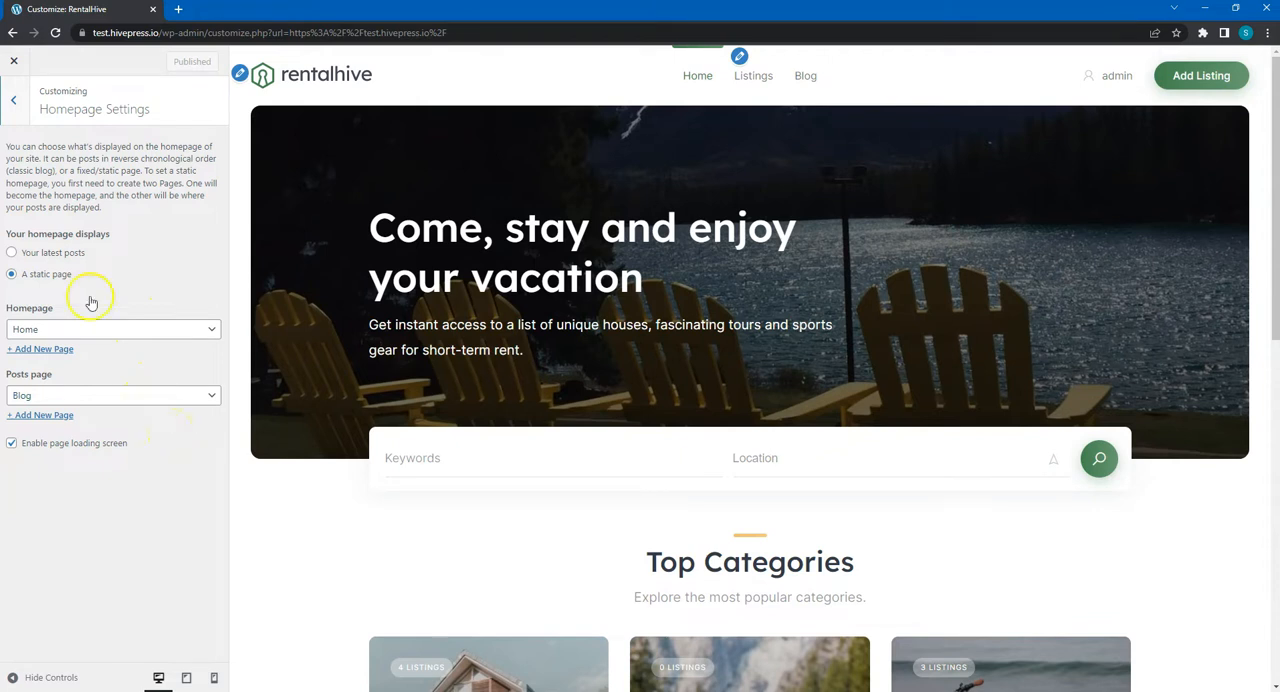
{"action": "left_click", "coordinate": [13, 112]}
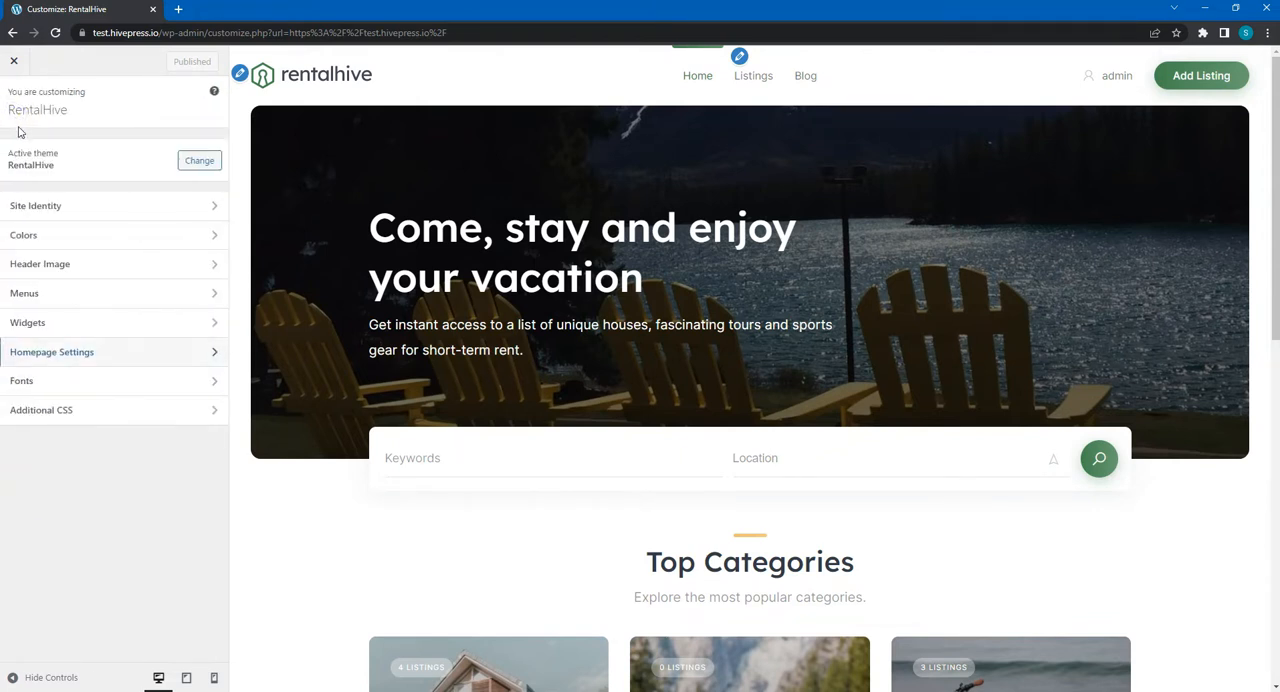
- Open the font settings and browse the fonts available for headings without choosing another one
{"action": "left_click", "coordinate": [58, 382]}
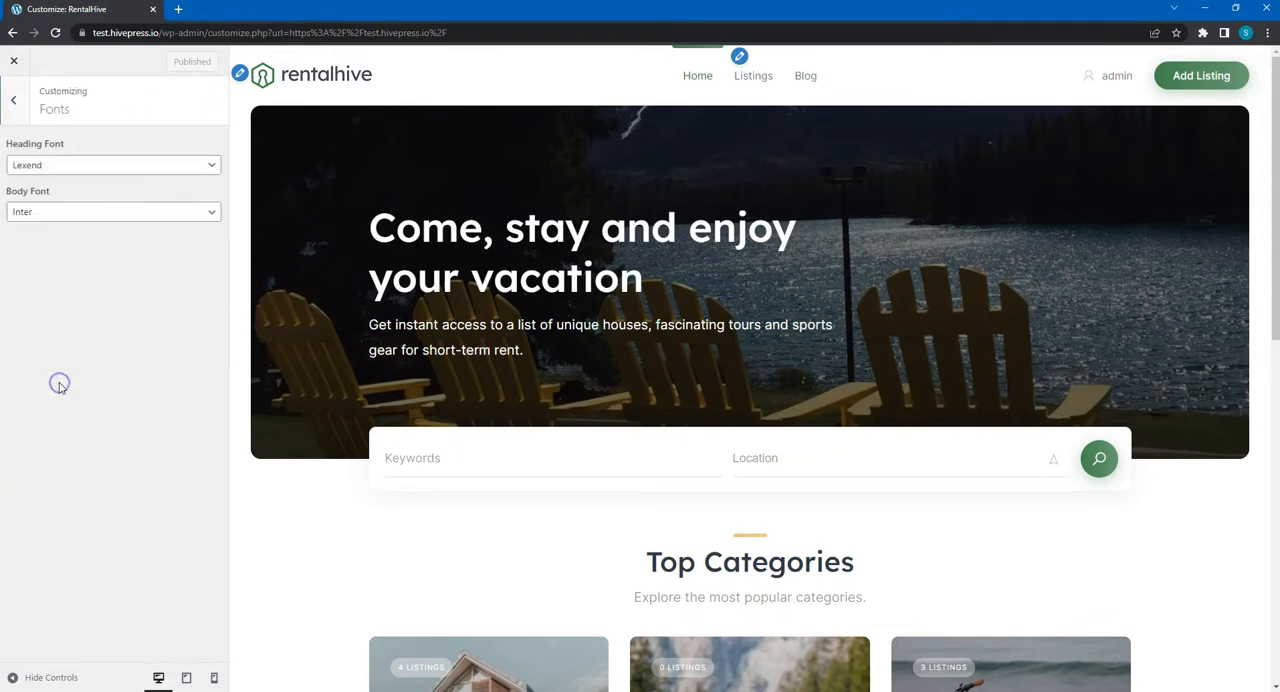
{"action": "left_click", "coordinate": [120, 164]}
{"action": "scroll", "coordinate": [113, 265], "scroll_direction": "down", "scroll_amount": 20}
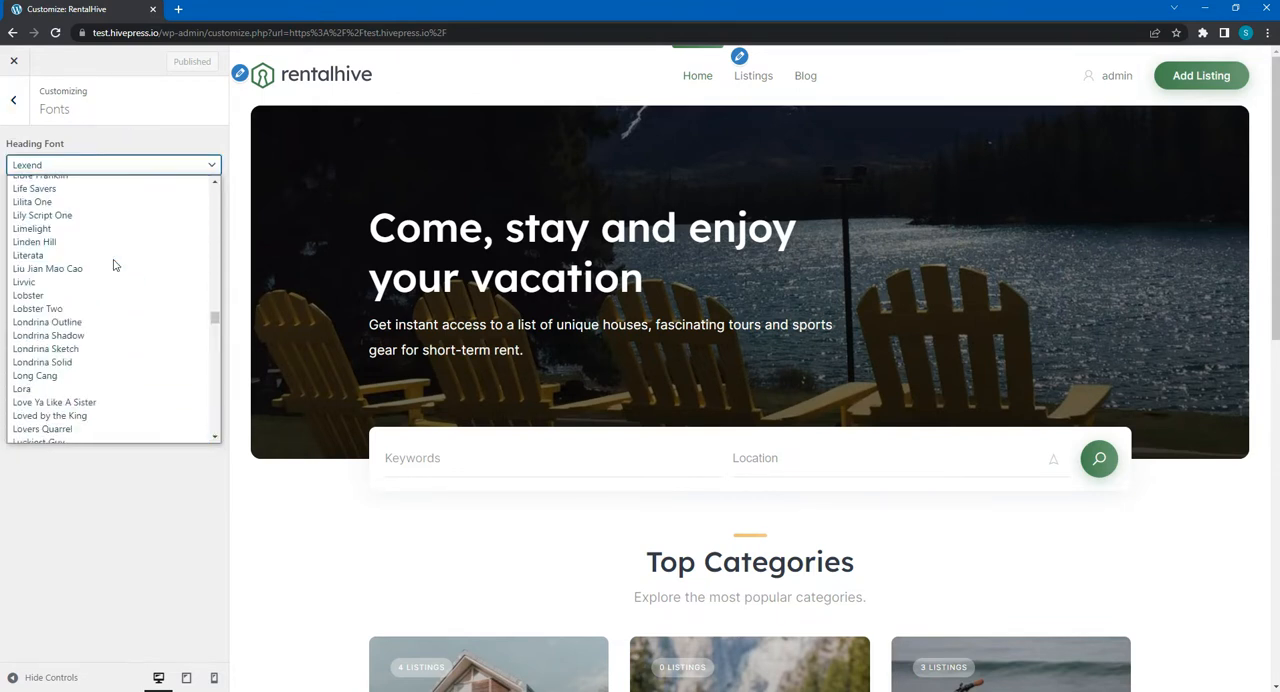
{"action": "scroll", "coordinate": [114, 265], "scroll_direction": "up", "scroll_amount": 15}
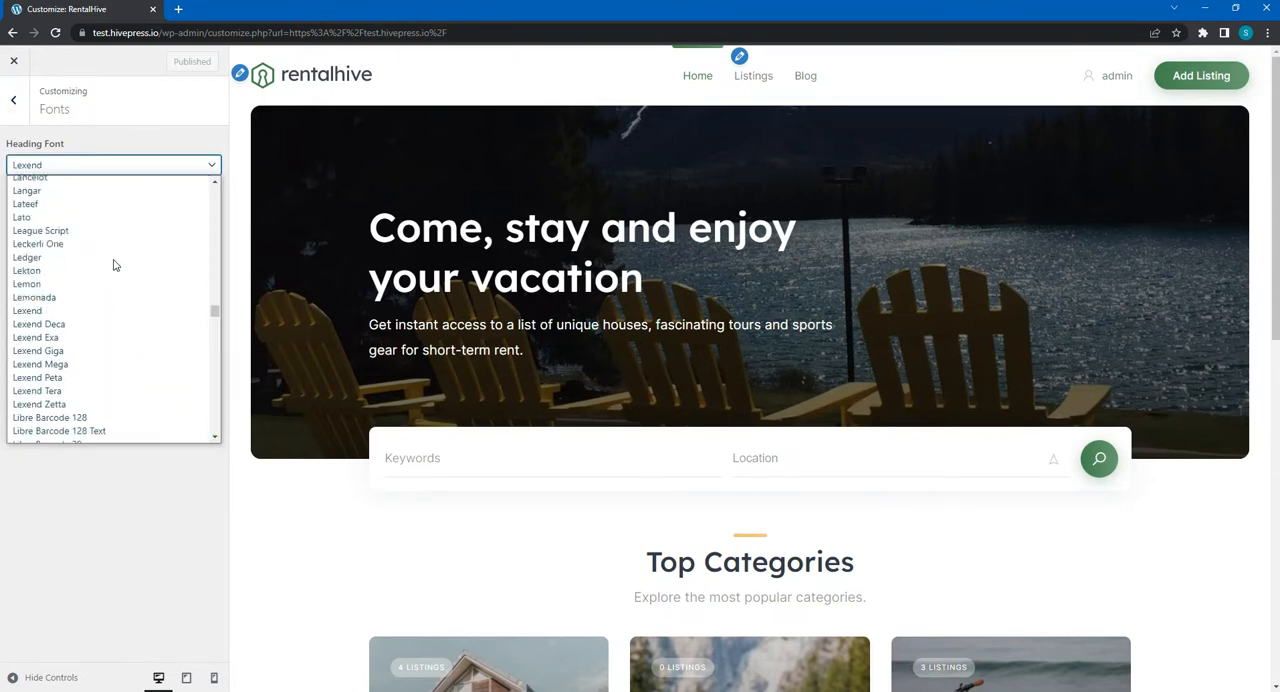
{"action": "left_click", "coordinate": [140, 492]}
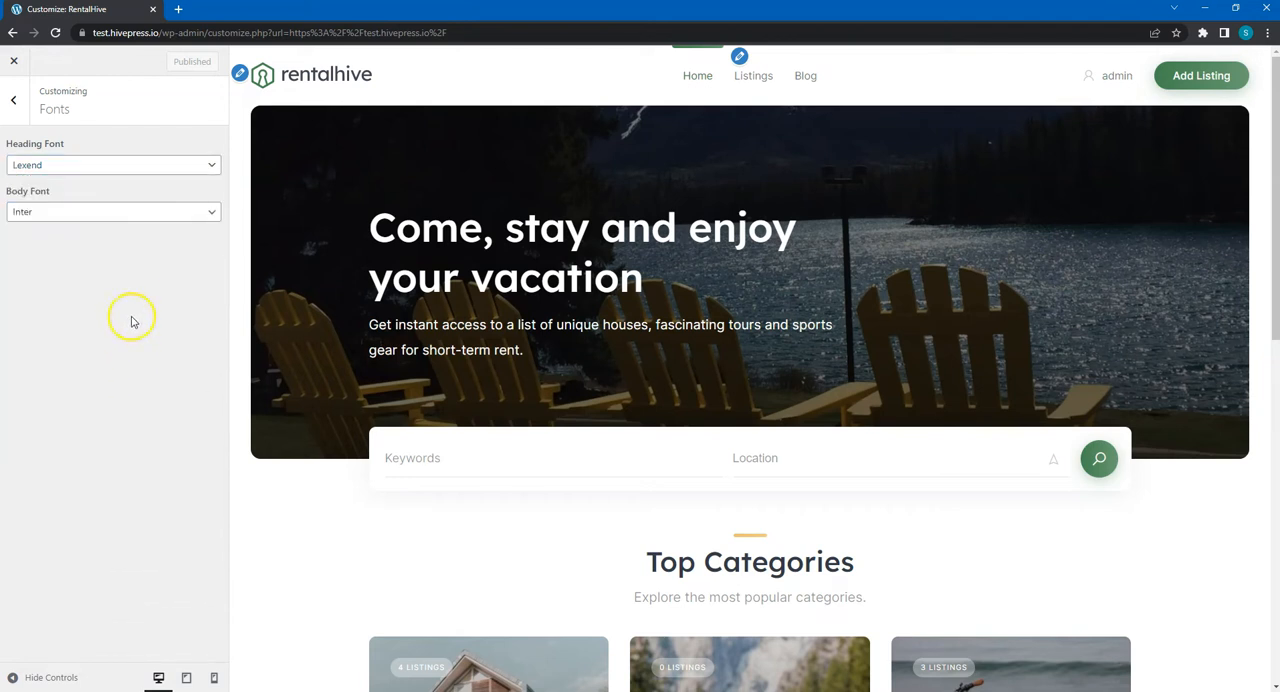
{"action": "left_click", "coordinate": [13, 100]}
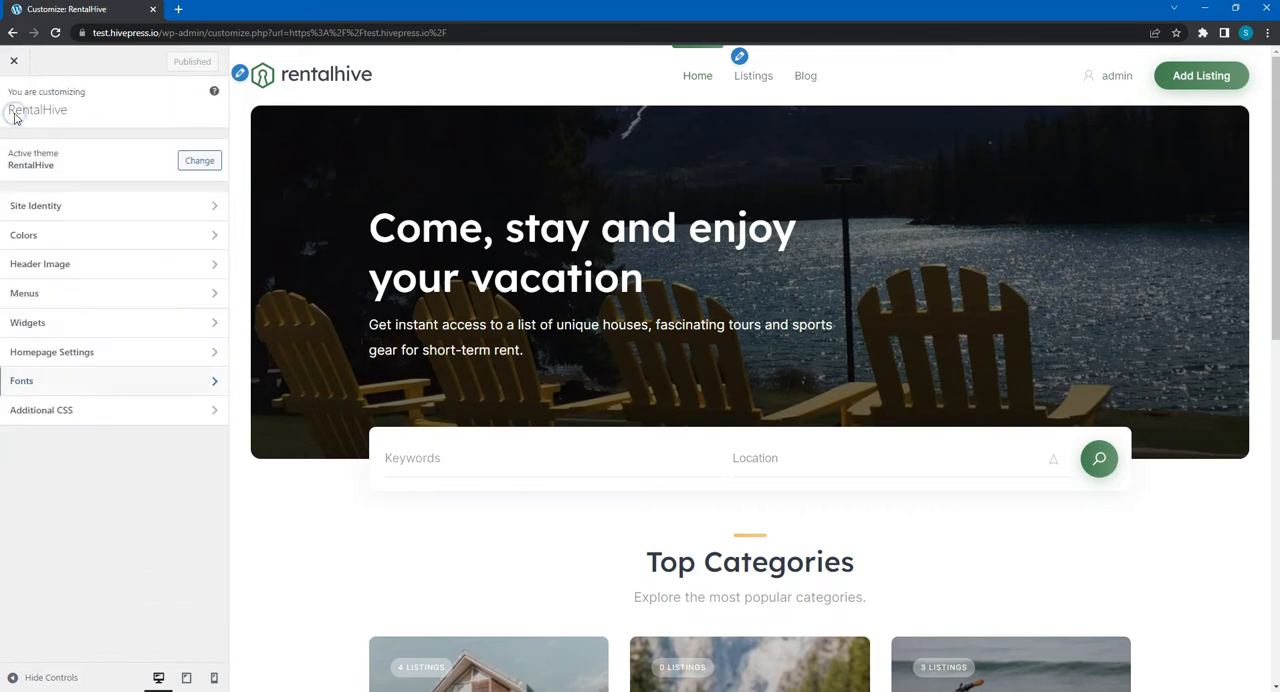
- Try an additional CSS rule with "display: none" to hide the header's Add Listing button, and remove the rule again
{"action": "left_click", "coordinate": [65, 410]}
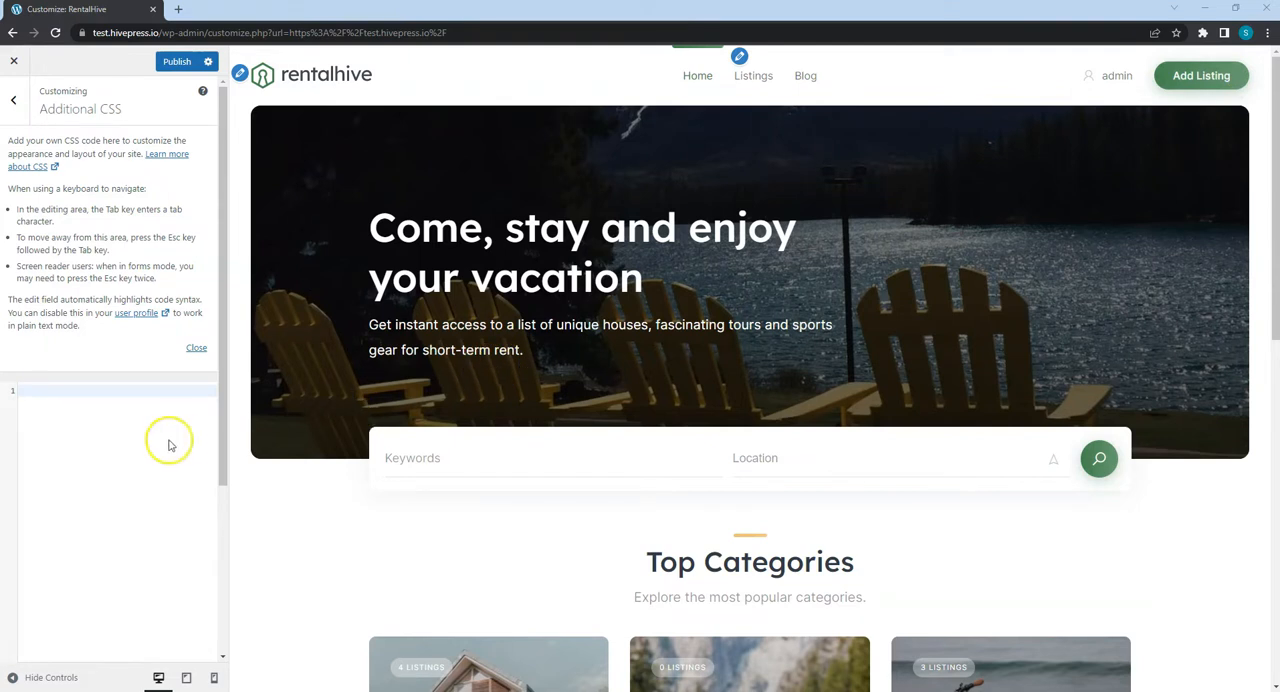
{"action": "left_click", "coordinate": [122, 395]}
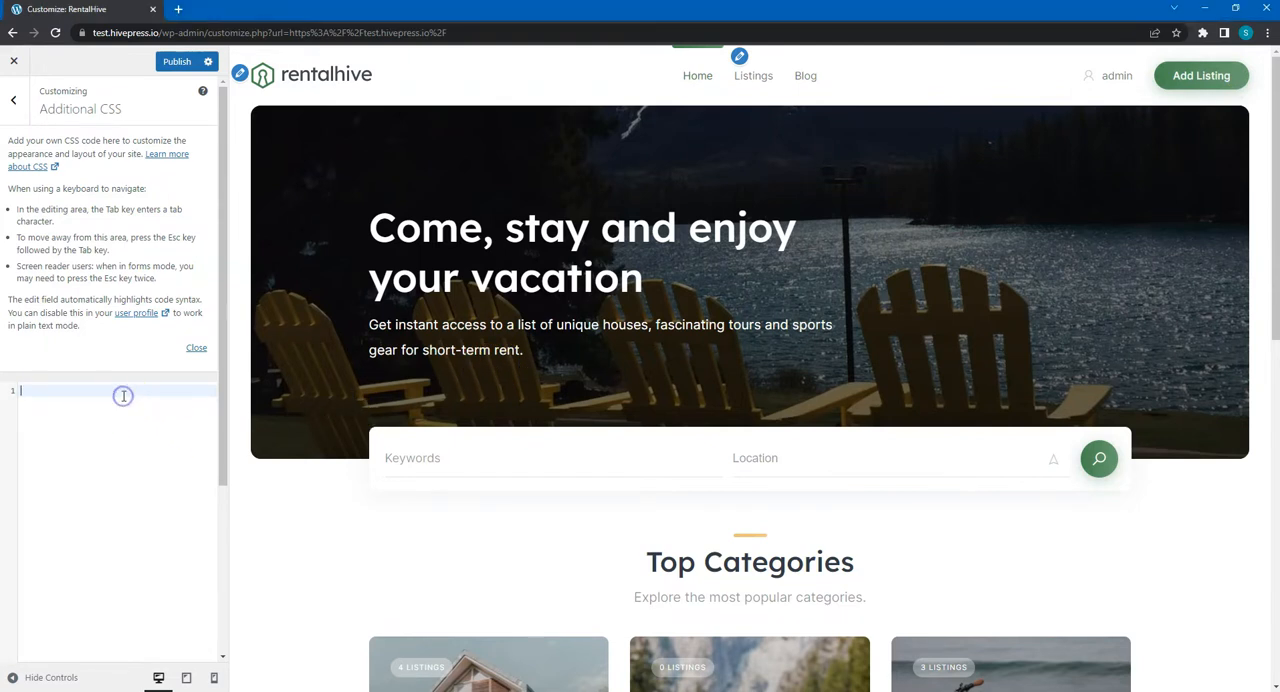
{"action": "type", "text": ".hp-menu--site-header .hp-menu__item--listing-submit{   display: none; }"}
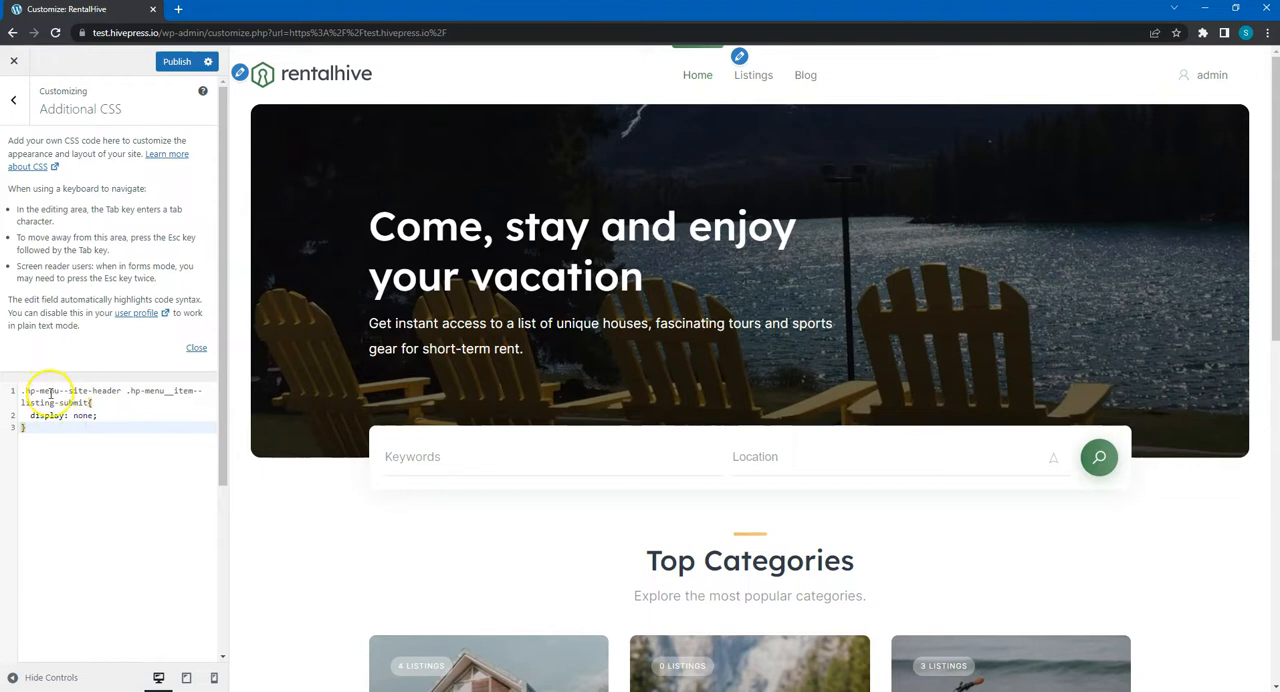
{"action": "left_click_drag", "start_coordinate": [48, 430], "coordinate": [21, 391]}
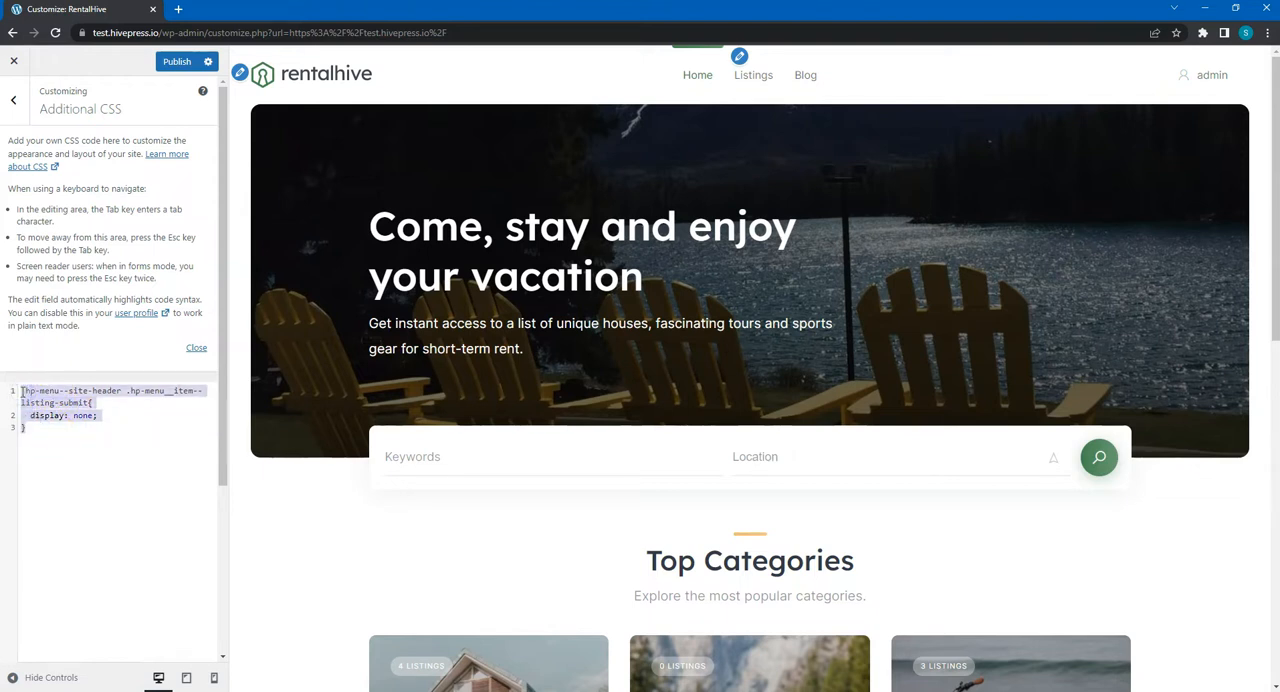
{"action": "key", "text": "BackSpace"}
{"action": "left_click", "coordinate": [44, 396]}
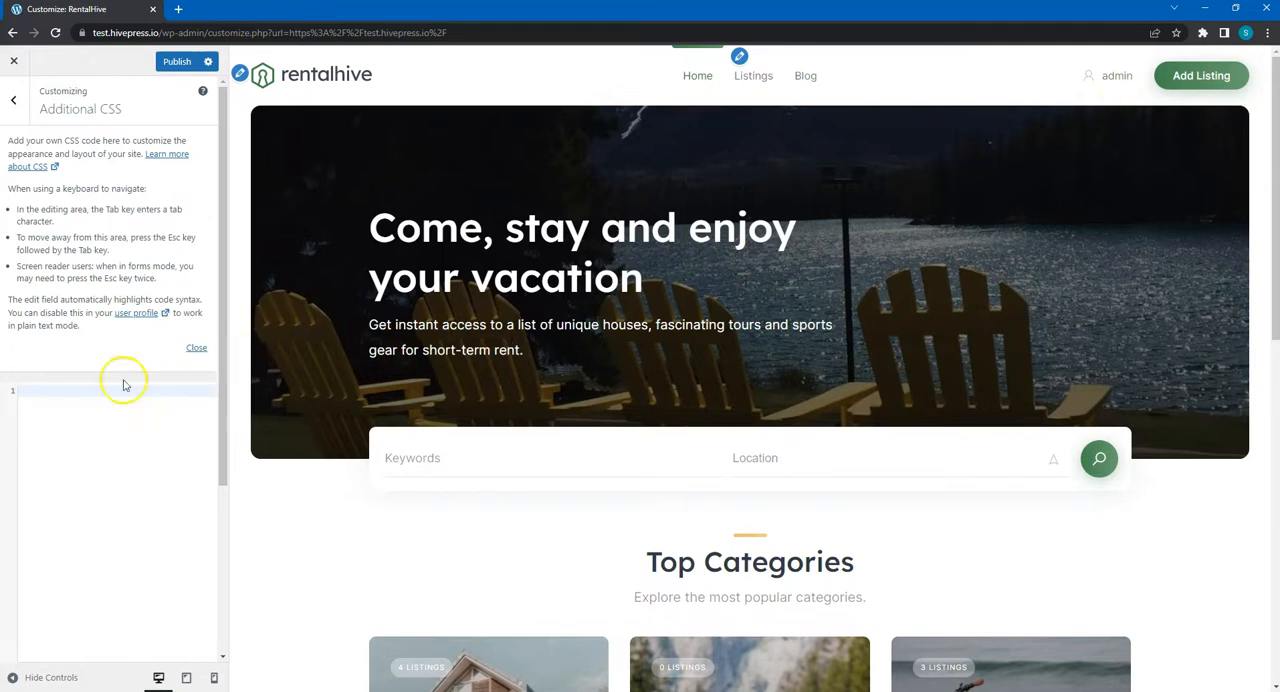
{"action": "left_click", "coordinate": [15, 101]}
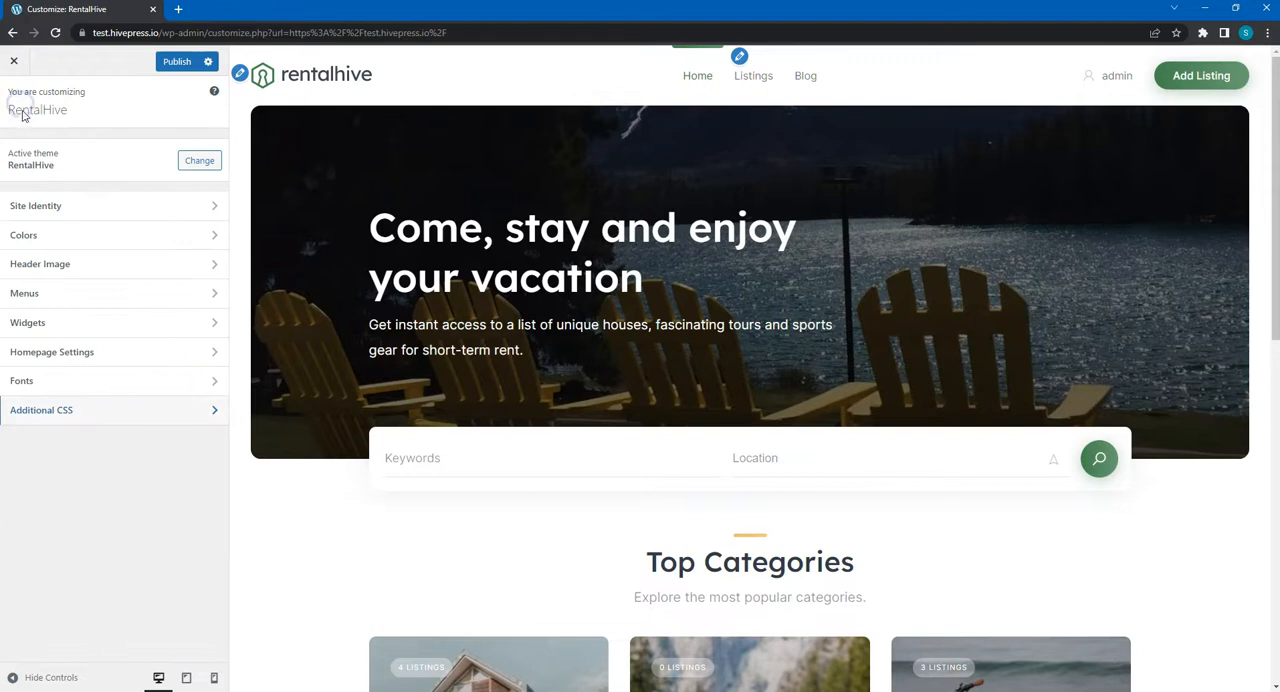